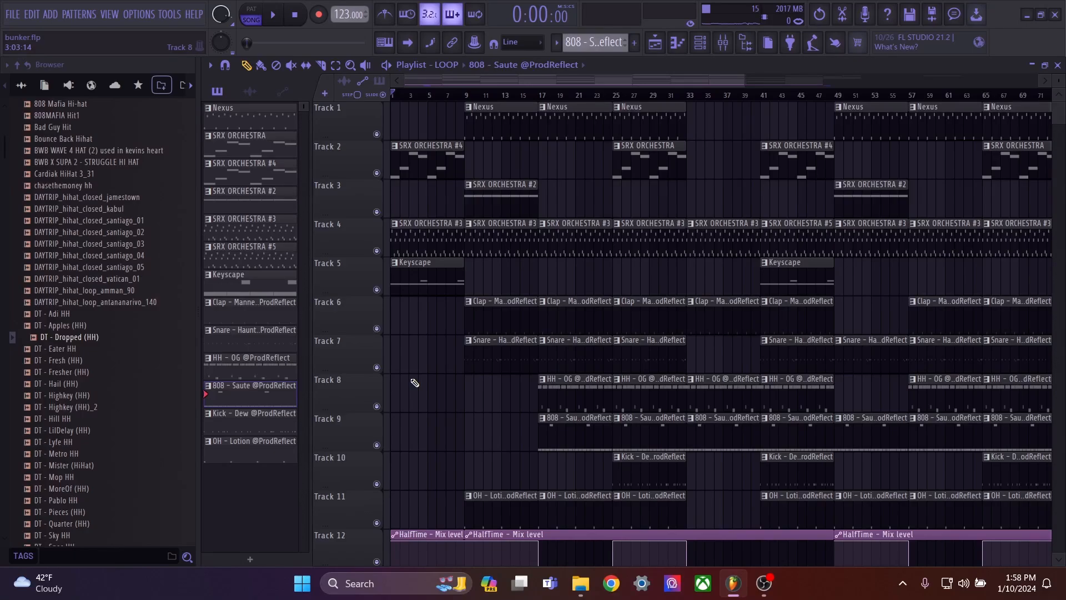
Reset the volume knobs of the melody and drum channels in the channel rack to their default level.
key("F6")
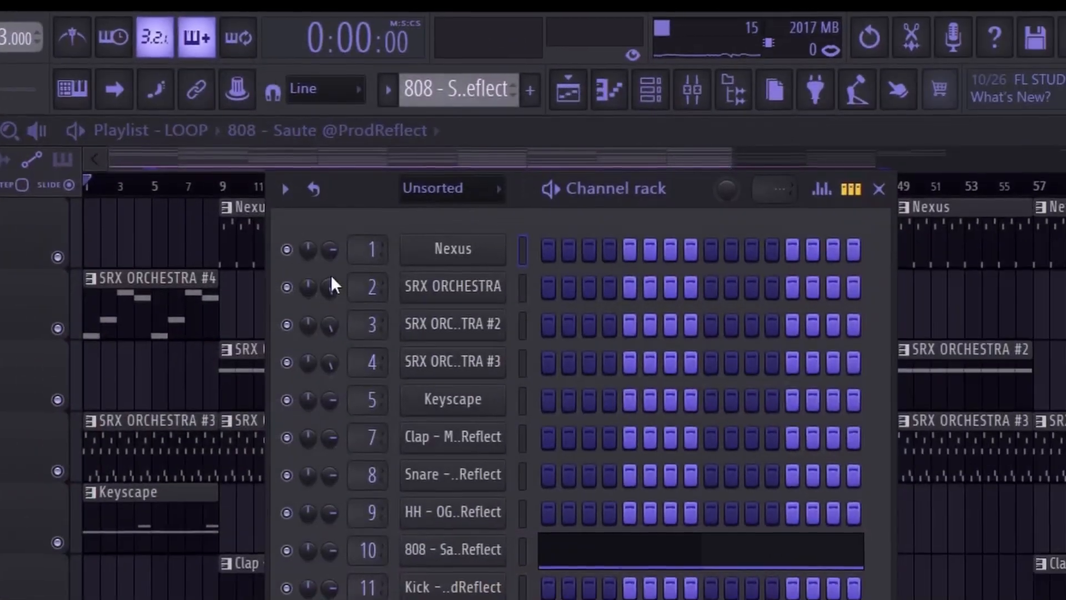
right_click(526, 172)
left_click(530, 179)
right_click(527, 190)
left_click(532, 195)
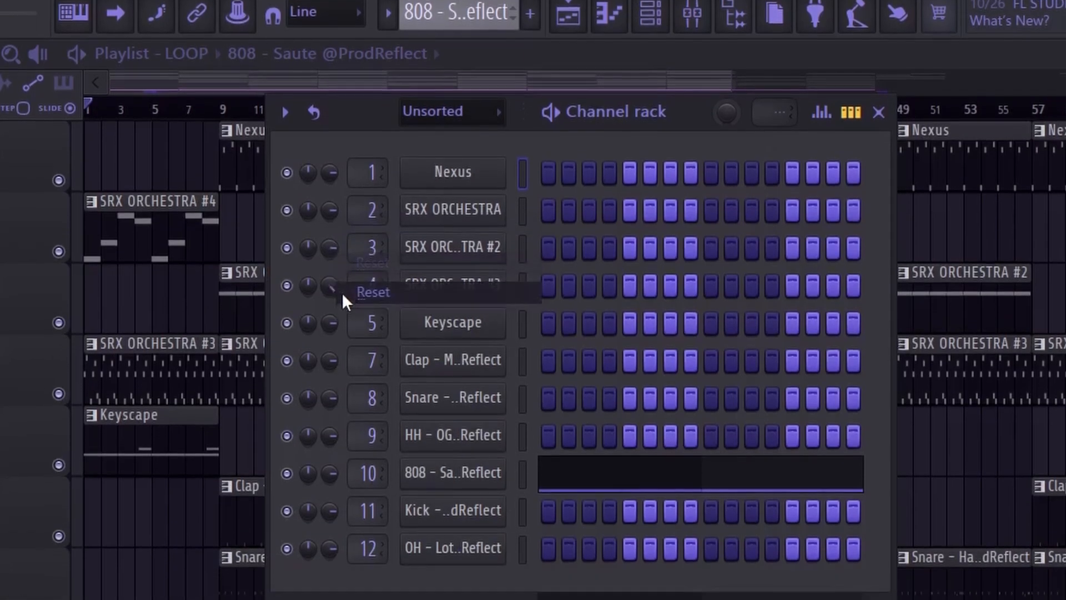
right_click(333, 329)
left_click(340, 343)
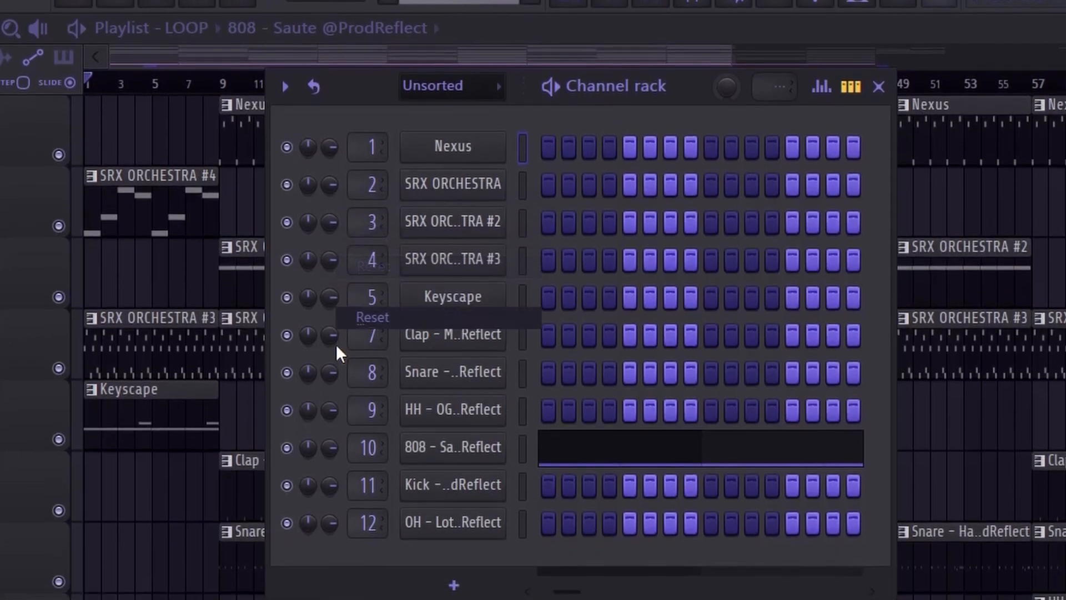
right_click(329, 410)
left_click(334, 424)
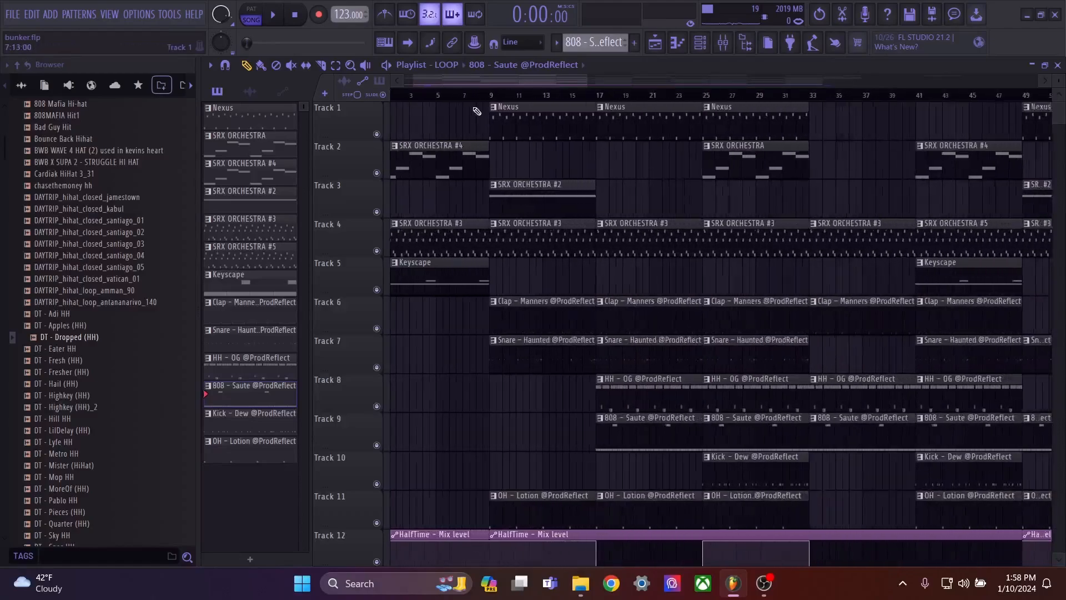
scroll(477, 112, "up", 2)
scroll(554, 138, "down", 3)
scroll(424, 158, "up", 3)
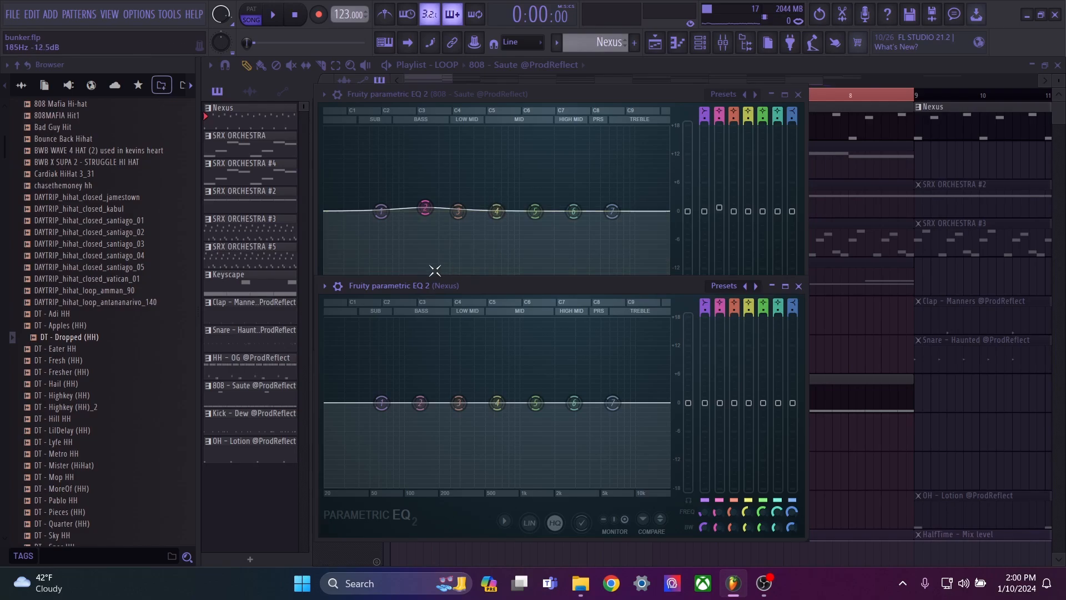
Play the loop and boost band 2 in both the 808 - Saute and the Nexus parametric EQs.
left_click_drag(425, 208, 426, 211)
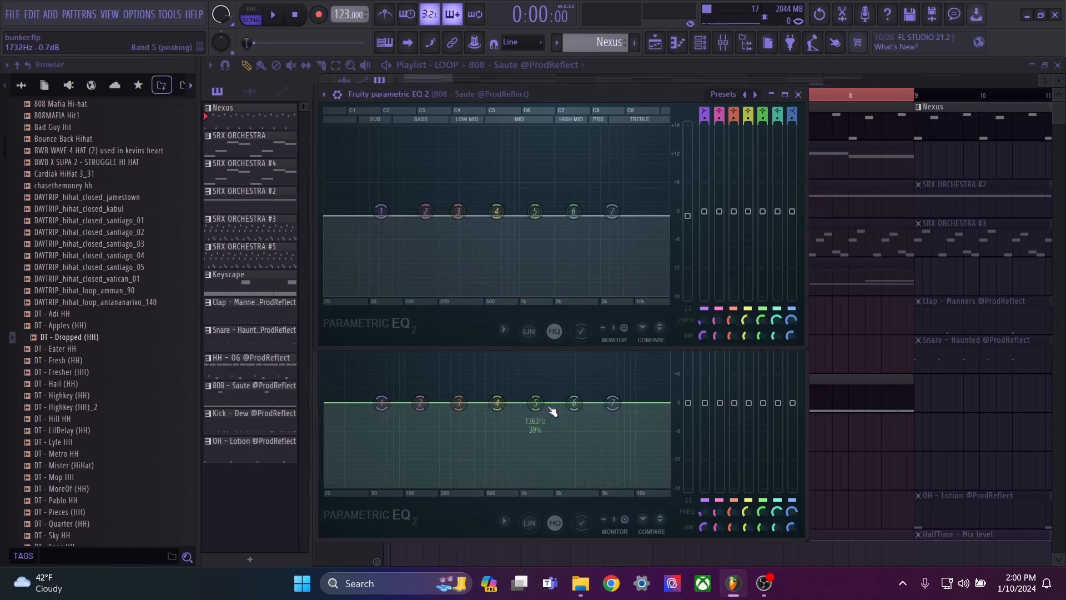
left_click(275, 15)
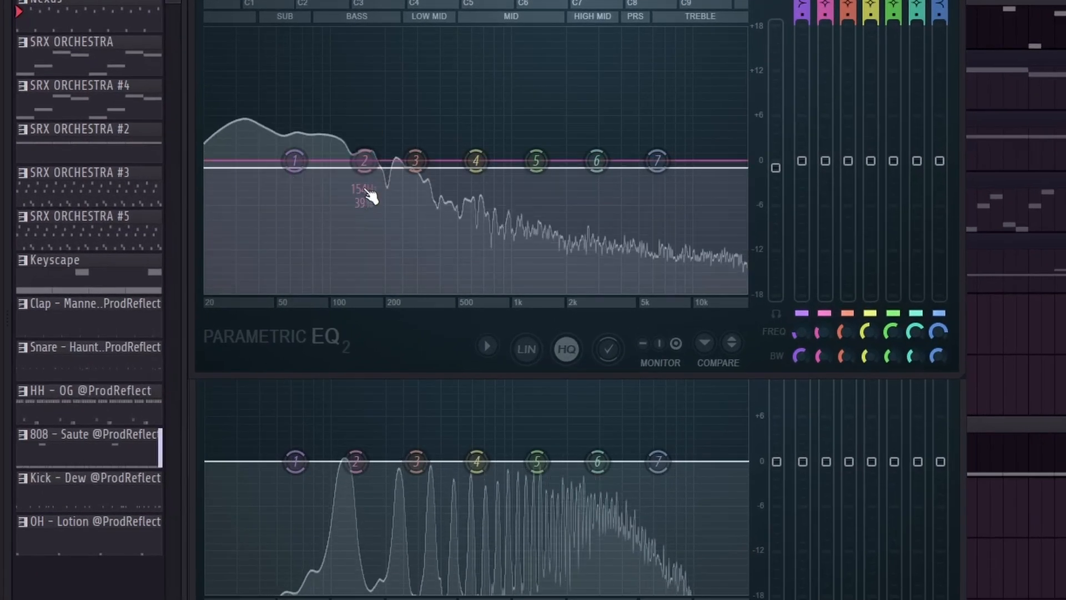
left_click_drag(426, 212, 423, 174)
left_click_drag(359, 104, 359, 95)
left_click_drag(356, 461, 360, 398)
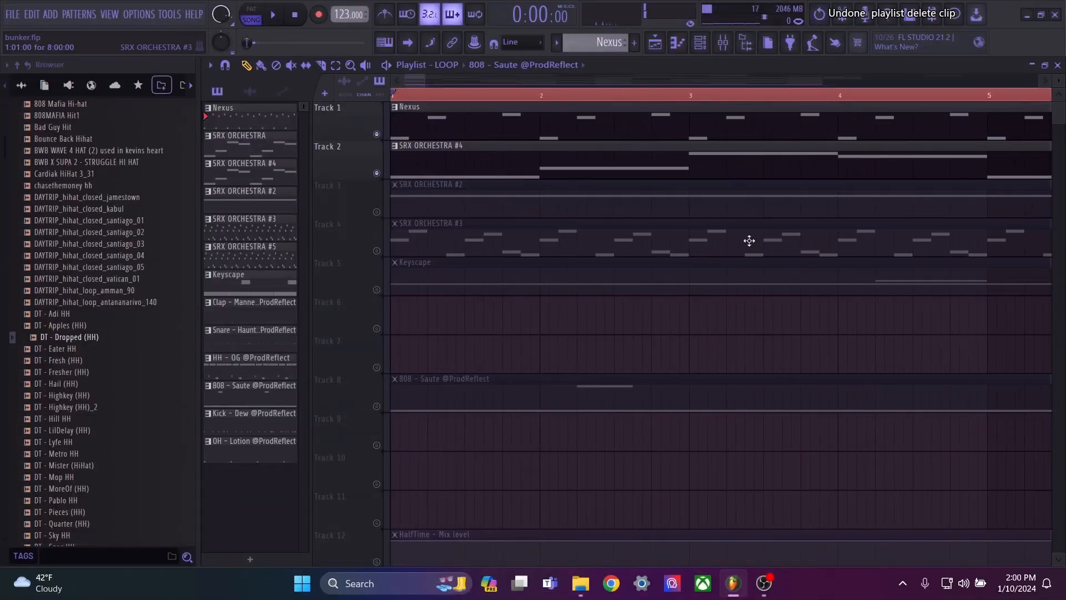
Undo the last clip deletion in the playlist and bring up the mixer.
key("ctrl+z")
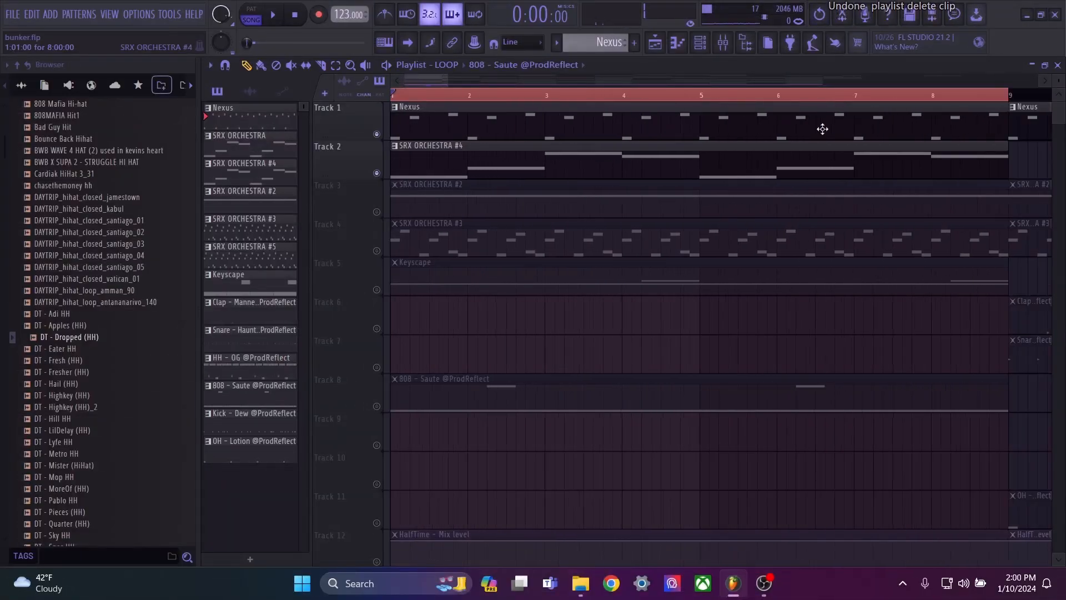
left_click(725, 45)
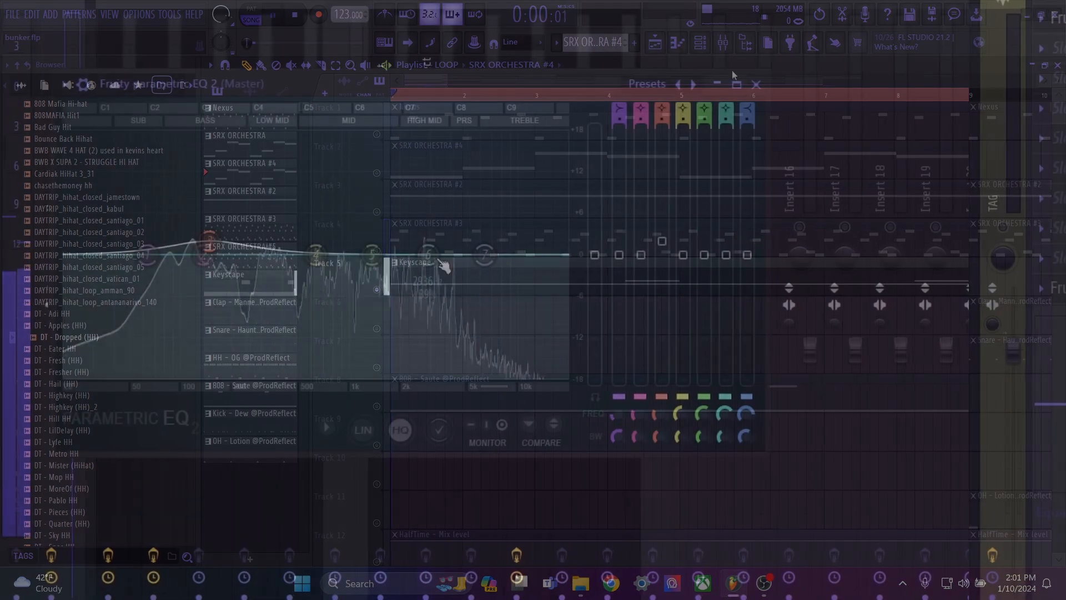
Try cutting band 4 of the Master EQ at about 1081 Hz, and reset that band.
left_click_drag(316, 254, 331, 293)
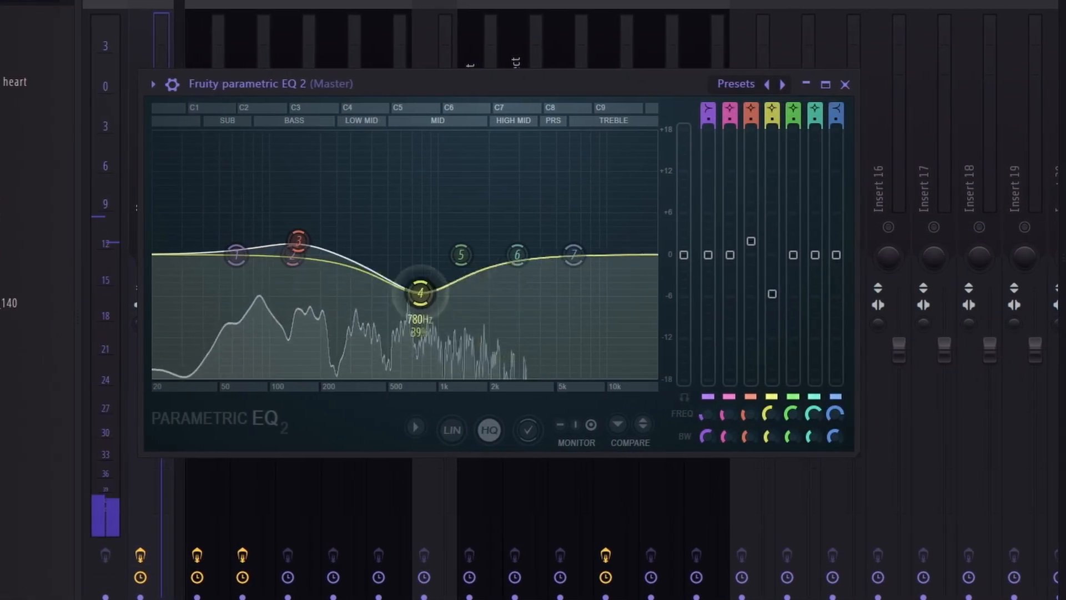
left_click_drag(421, 292, 444, 342)
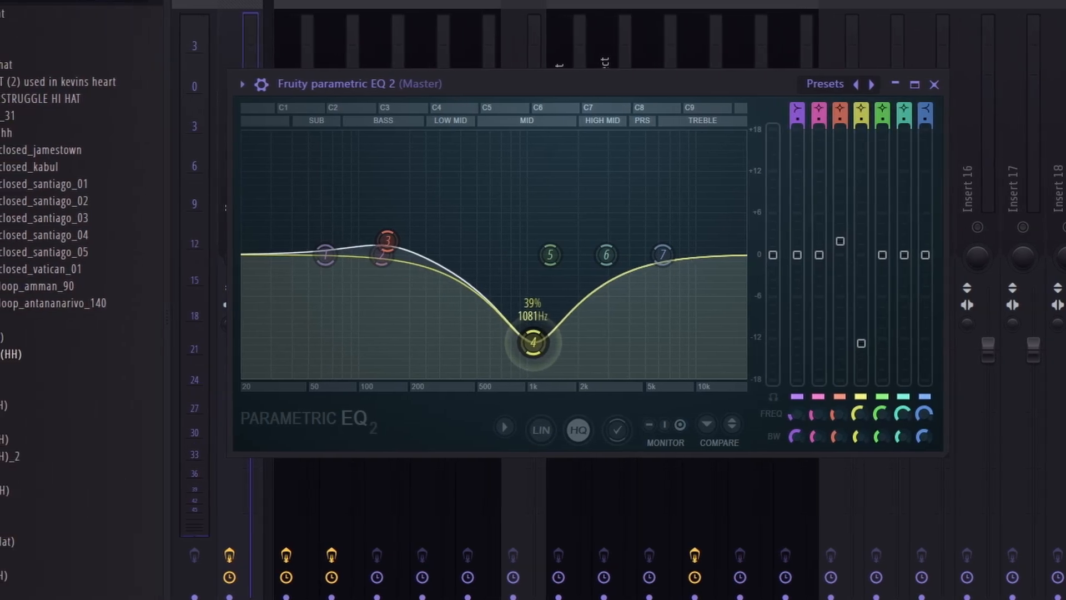
left_click_drag(533, 343, 523, 298)
right_click(523, 298)
left_click(552, 322)
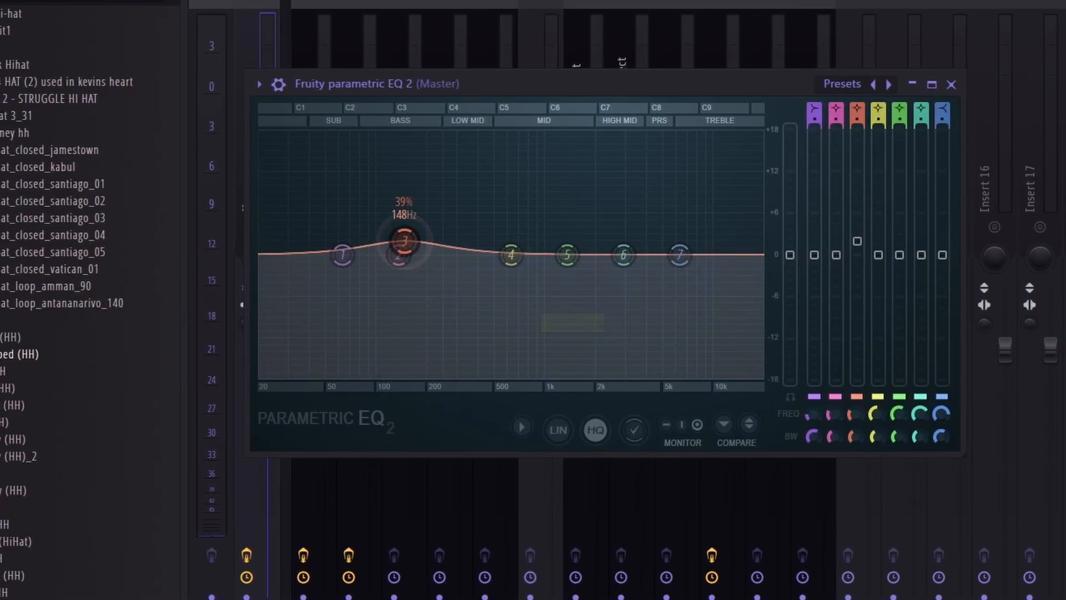
Try cuts on the Master EQ, pulling down bands 3, 6 and 2 in turn.
left_click_drag(404, 240, 408, 373)
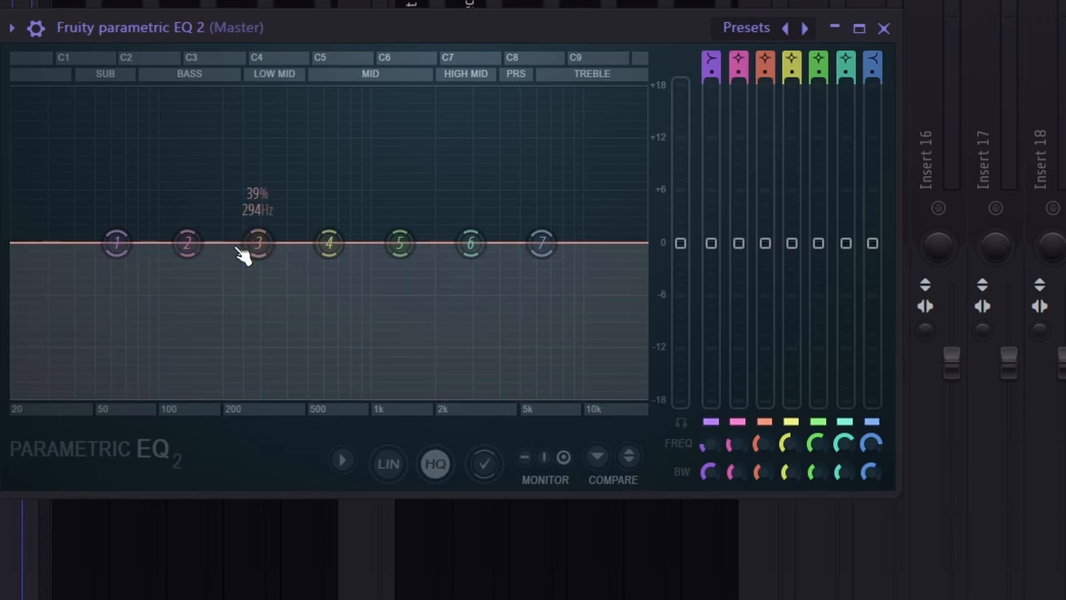
left_click_drag(471, 242, 471, 315)
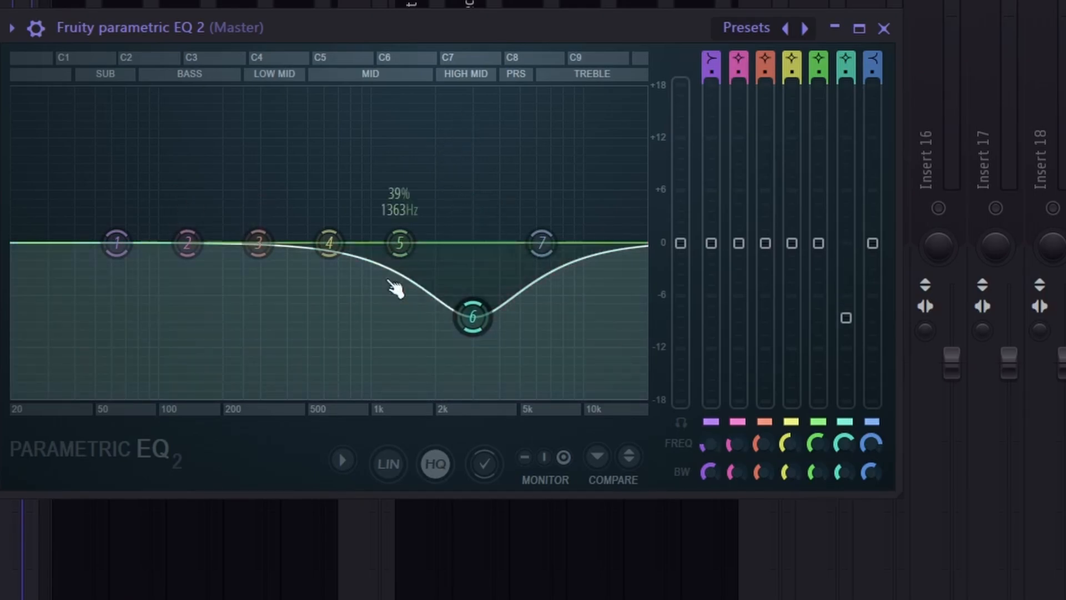
left_click_drag(187, 243, 186, 342)
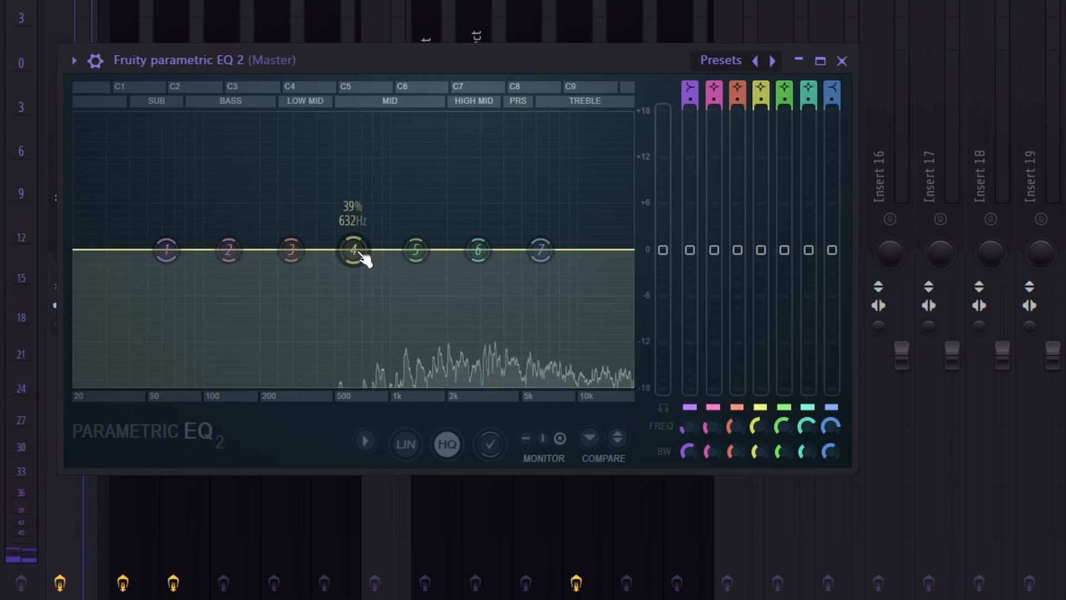
Try moving bands 4 and 6 of the Master EQ to compare cuts and boosts.
left_click_drag(363, 257, 350, 347)
left_click_drag(479, 251, 595, 178)
left_click_drag(483, 312, 483, 329)
Raise Master EQ band 1 by about 7 dB at 100 Hz, and boost bands 3, 5 and 7.
left_click_drag(168, 250, 204, 195)
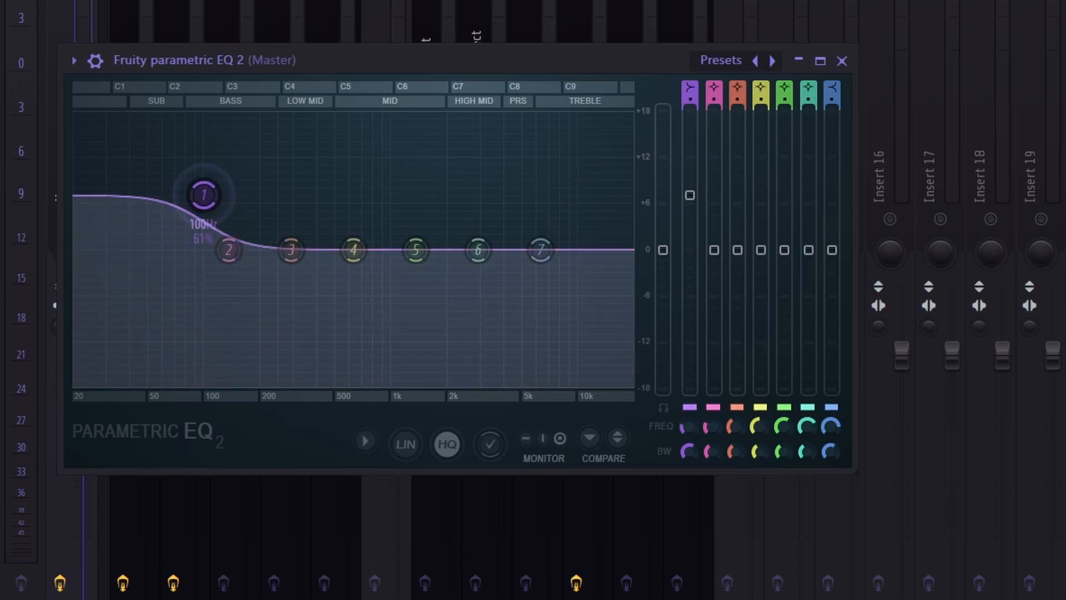
left_click_drag(291, 249, 317, 191)
left_click_drag(416, 249, 435, 205)
left_click_drag(540, 250, 560, 197)
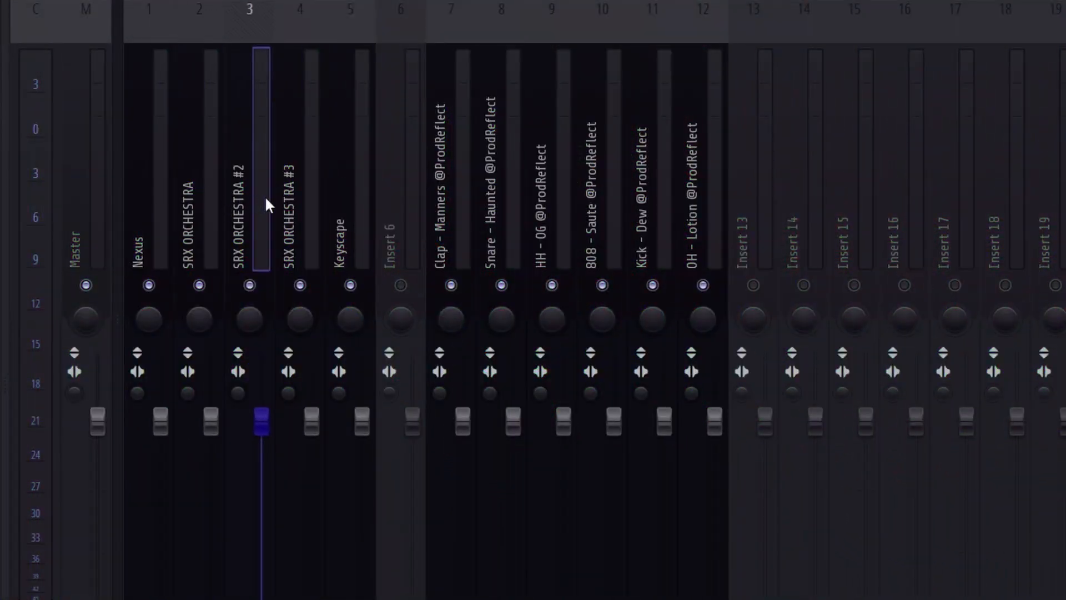
Inspect the HalfTime effect on the Nexus mixer track and close it.
left_click(352, 200)
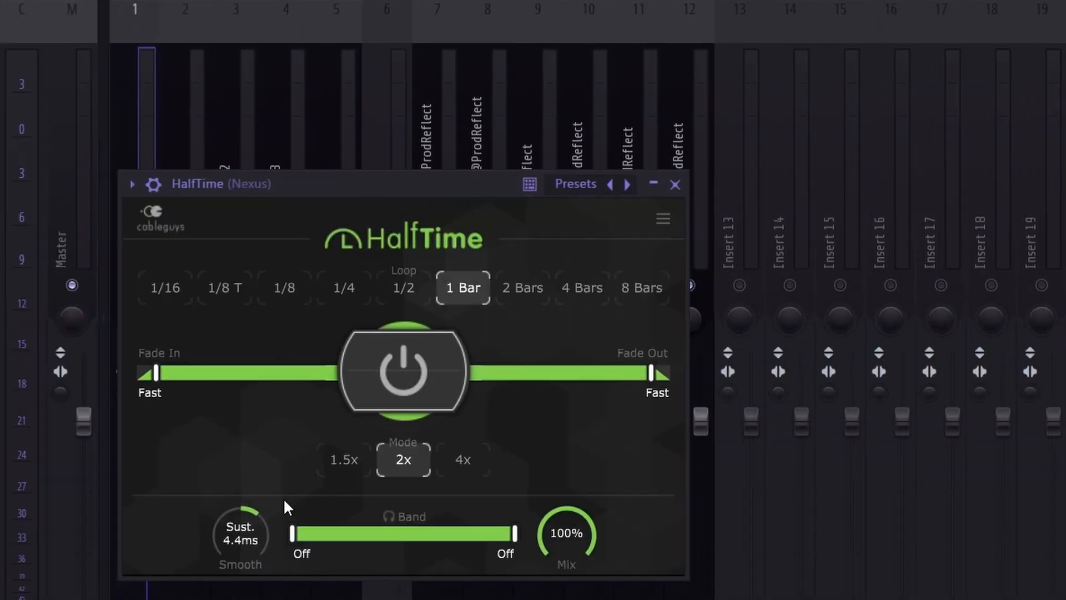
key("Escape")
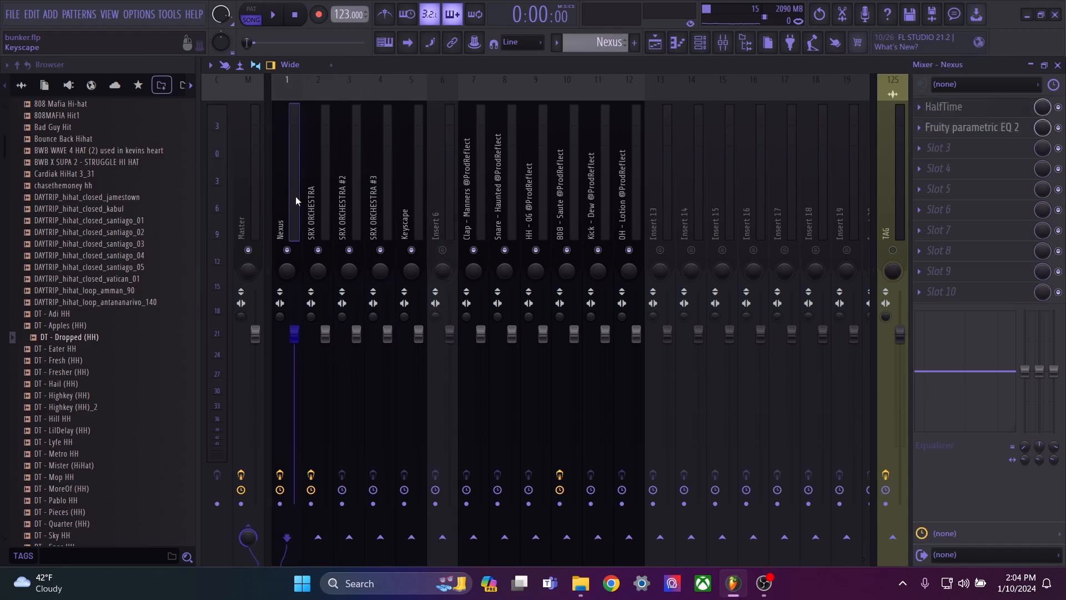
left_click(700, 43)
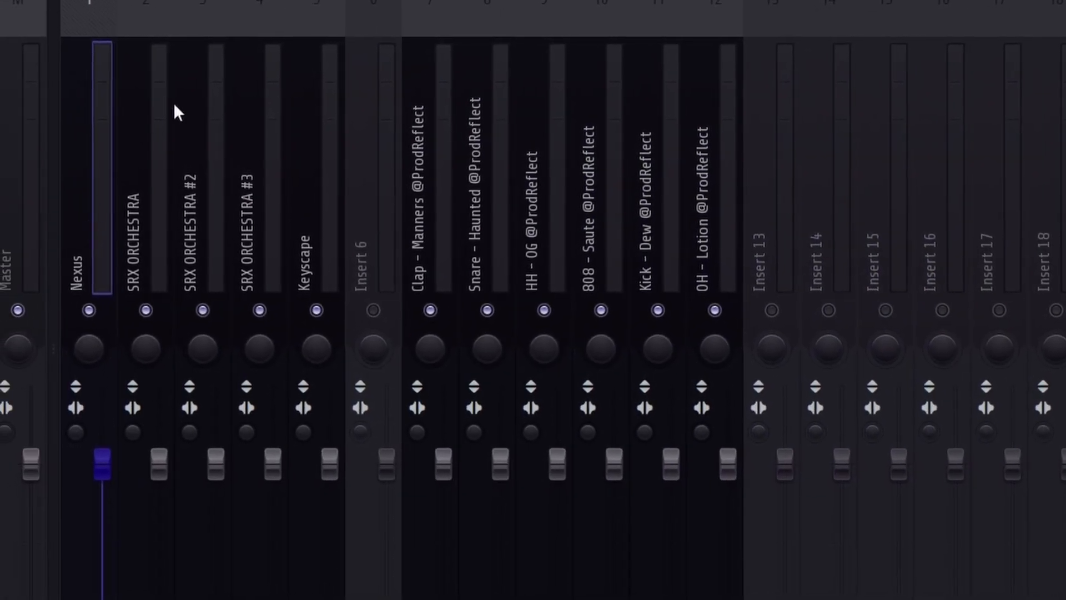
Go through the melody tracks in the mixer from Keyscape to Nexus.
left_click(326, 97)
left_click(262, 147)
left_click(197, 201)
left_click(69, 324)
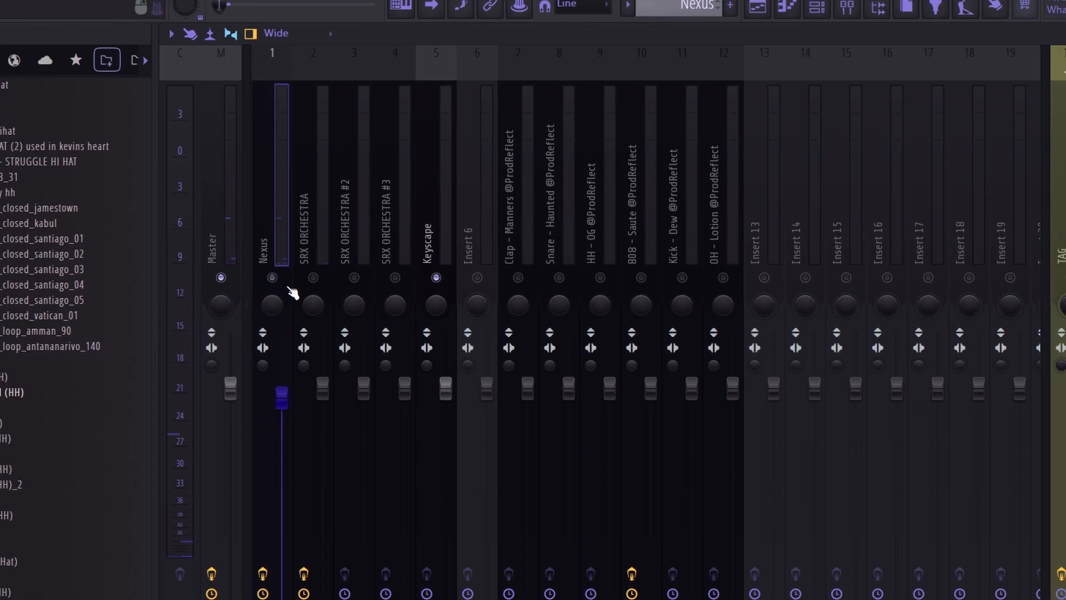
Solo the Keyscape mixer track, play the loop and lower Keyscape's volume fader.
left_click(439, 289)
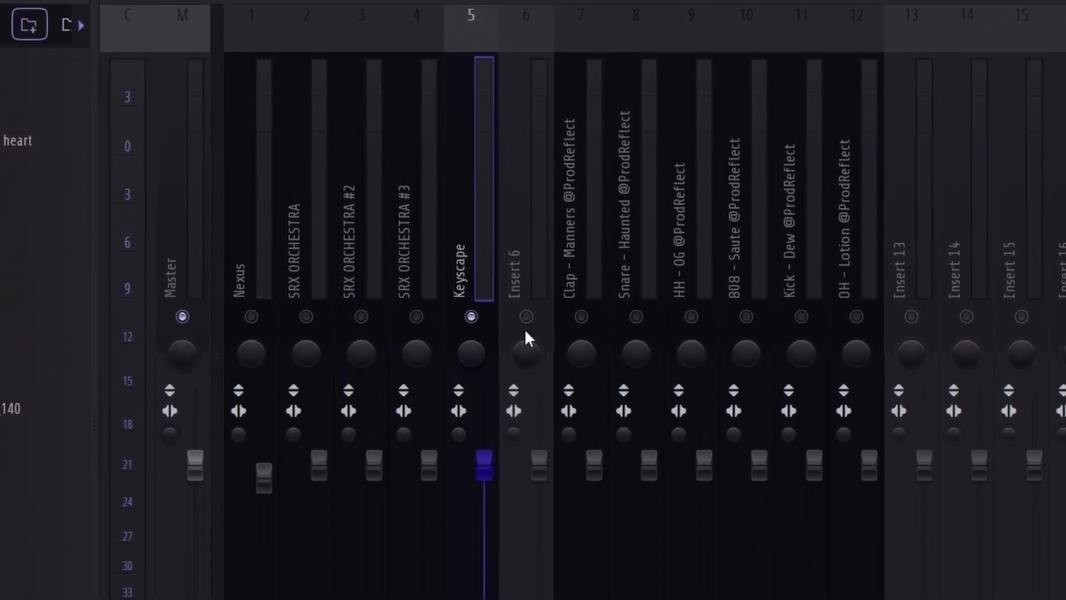
key("space")
left_click_drag(476, 450, 477, 464)
left_click_drag(504, 522, 504, 569)
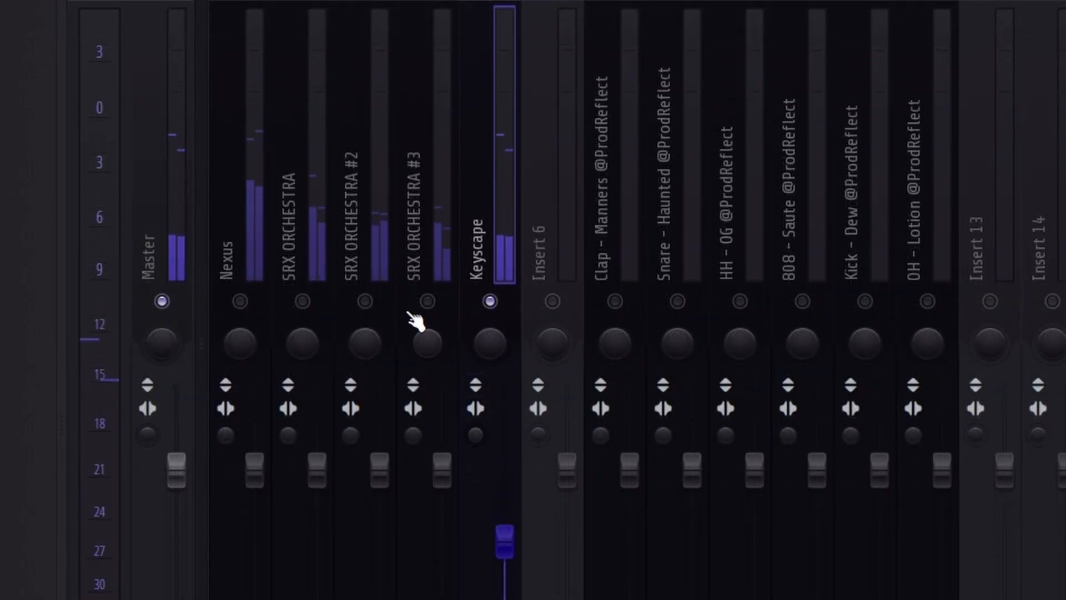
Bring the other melody tracks back in, lowering SRX ORCHESTRA #2, raising SRX ORCHESTRA #3, and lowering SRX ORCHESTRA and Nexus.
left_click_drag(371, 407, 371, 417)
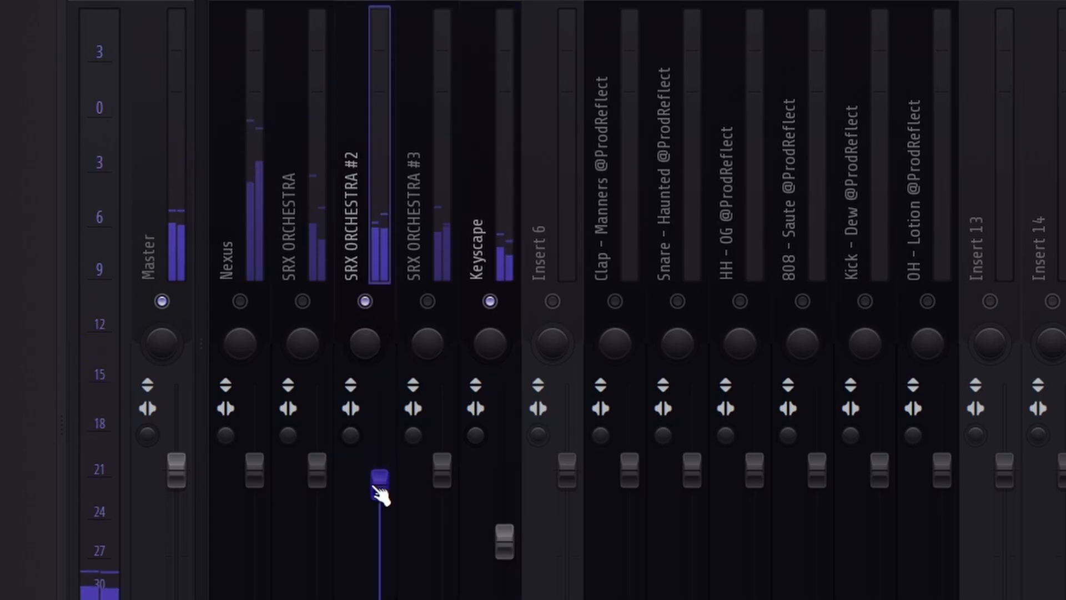
left_click_drag(439, 424, 439, 417)
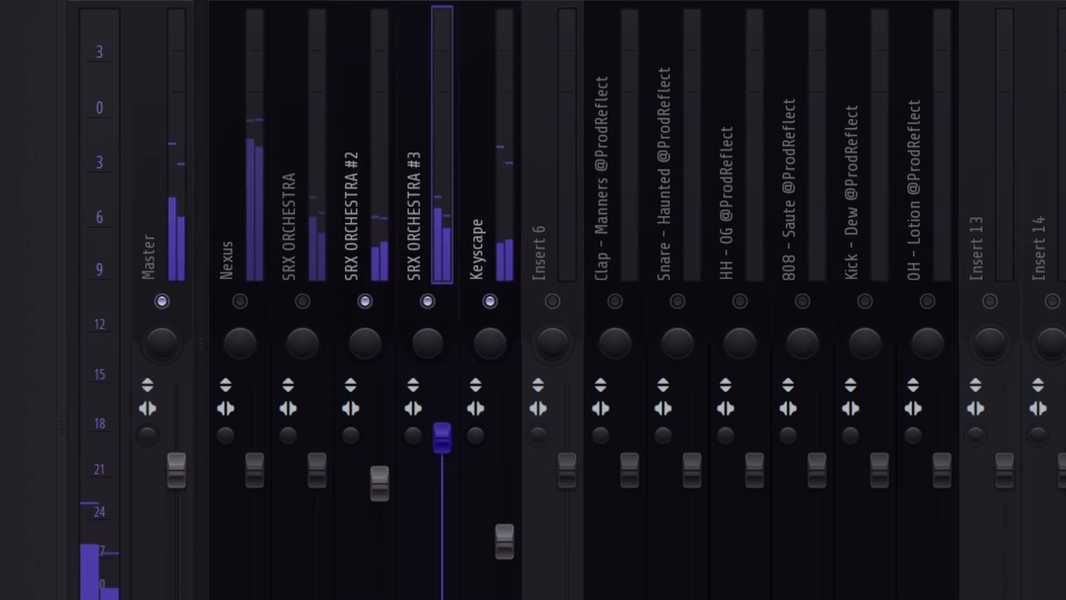
left_click(302, 301)
left_click_drag(328, 454, 329, 458)
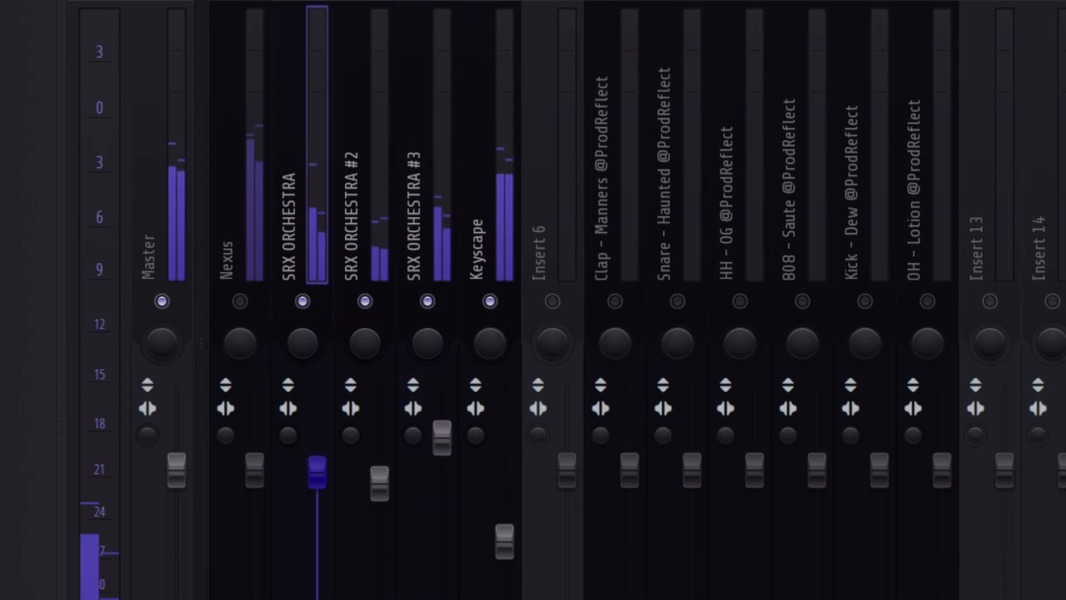
left_click(240, 300)
left_click_drag(254, 471, 254, 508)
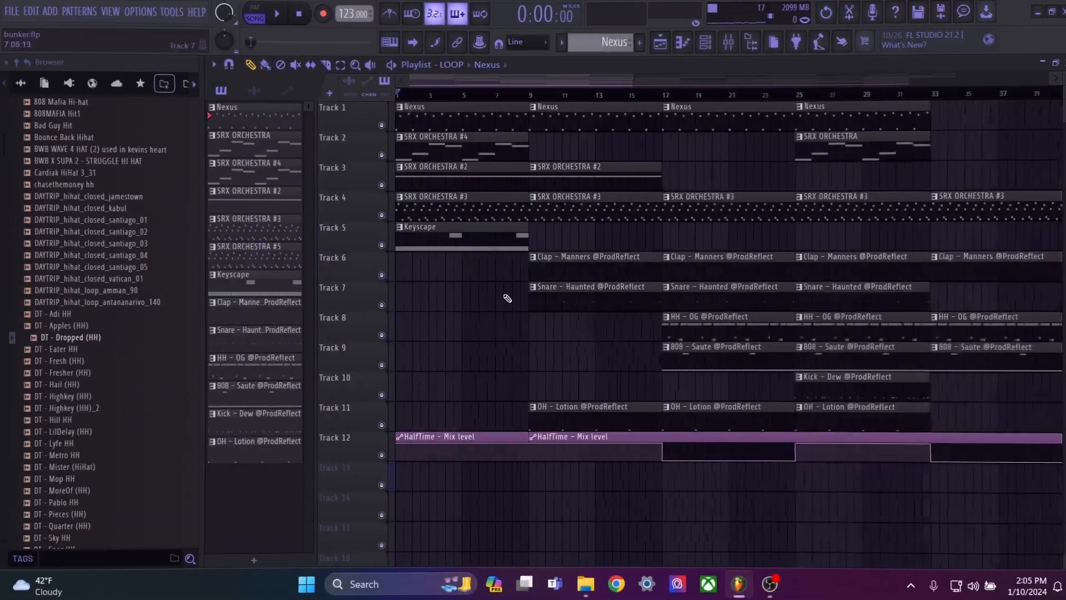
Delete all clips of the arrangement from the playlist.
scroll(935, 377, "down", 3)
left_click(424, 373, "ctrl")
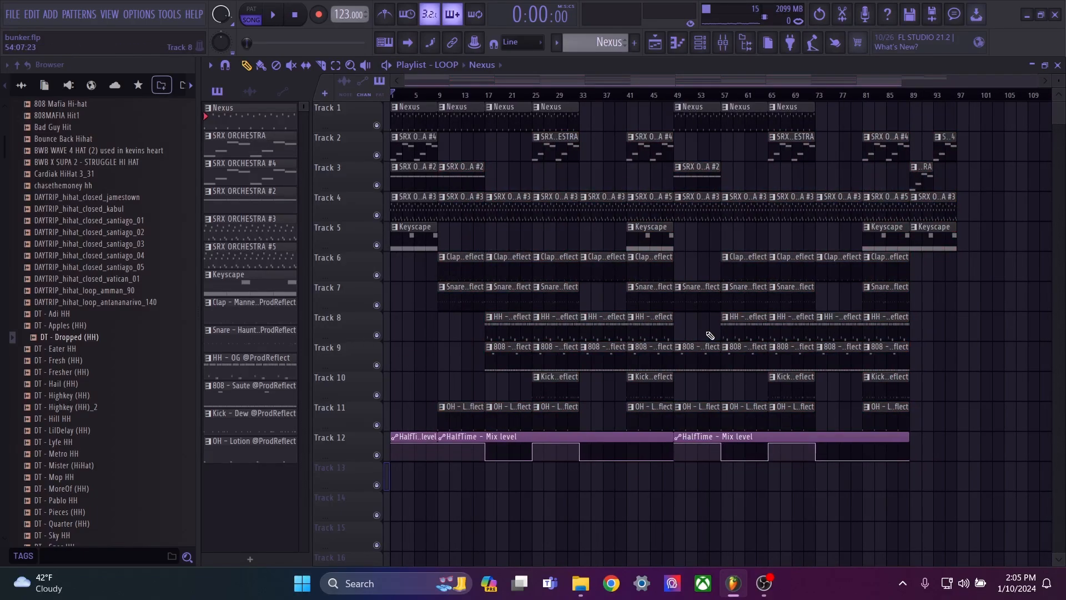
key("ctrl+a")
key("Delete")
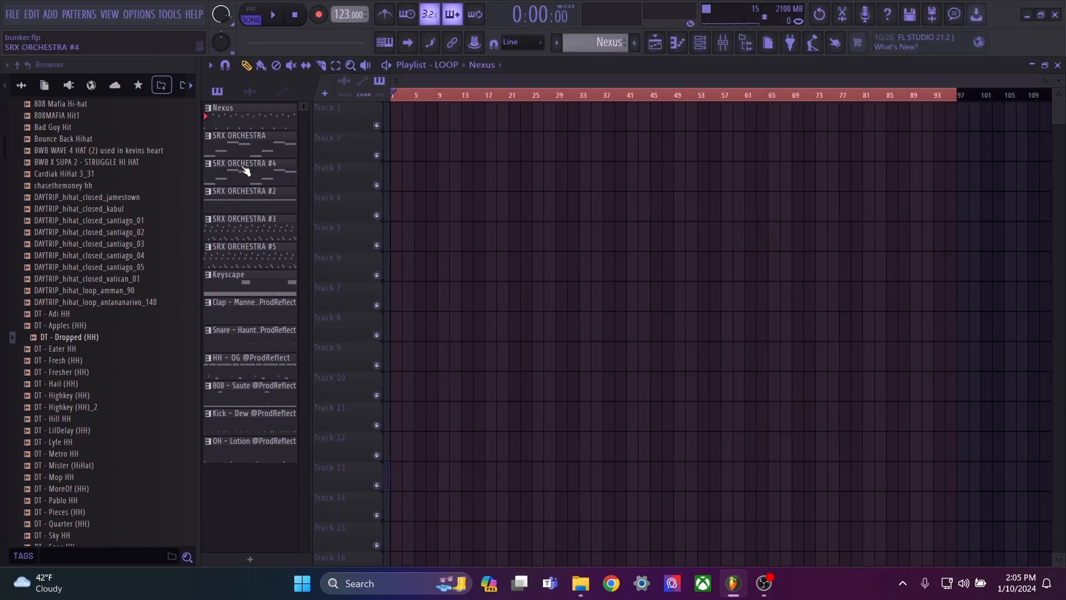
Place every pattern on its own playlist track from bar 1, and extend the OH - Lotion clip to bar 9.
left_click_drag(252, 331, 367, 103)
key("ctrl+d")
scroll(393, 119, "up", 5)
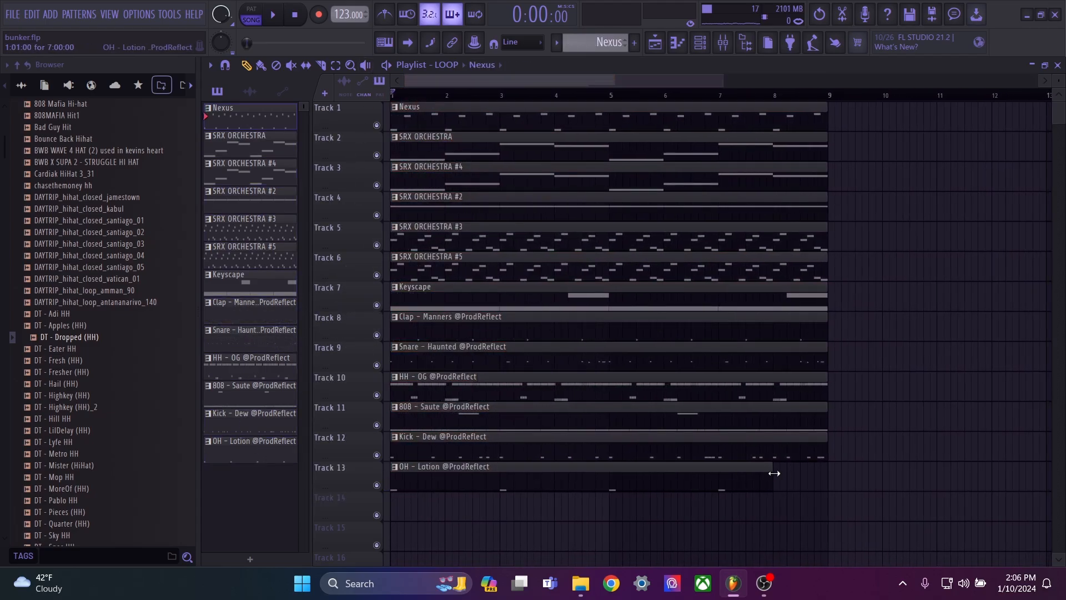
left_click_drag(777, 473, 825, 473)
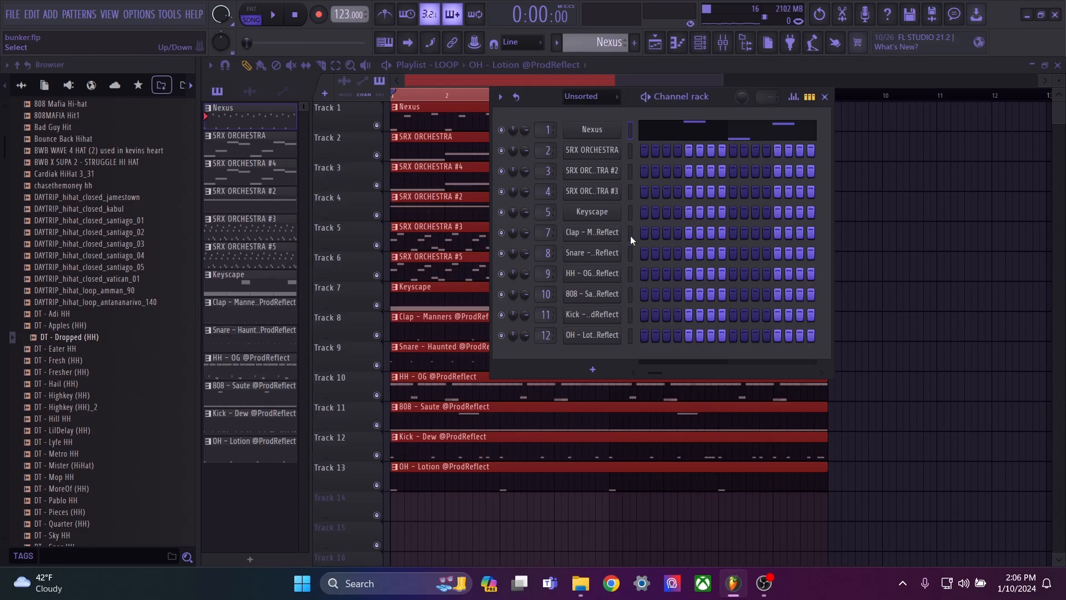
Play the loop with the 808 - Saute mixer track soloed, and save the project.
left_click(737, 43)
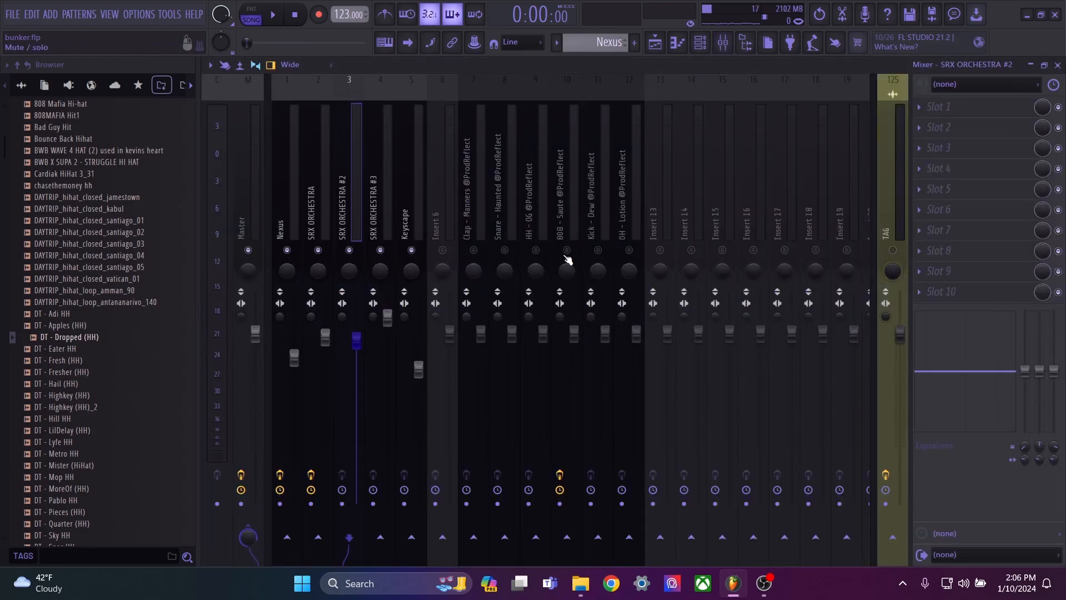
key("space")
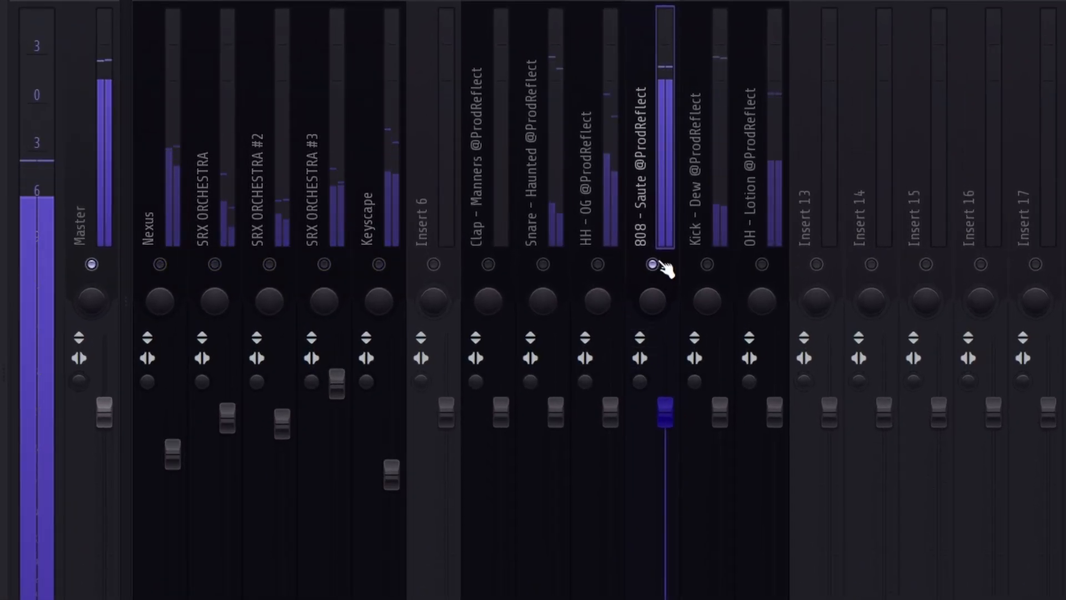
key("ctrl+s")
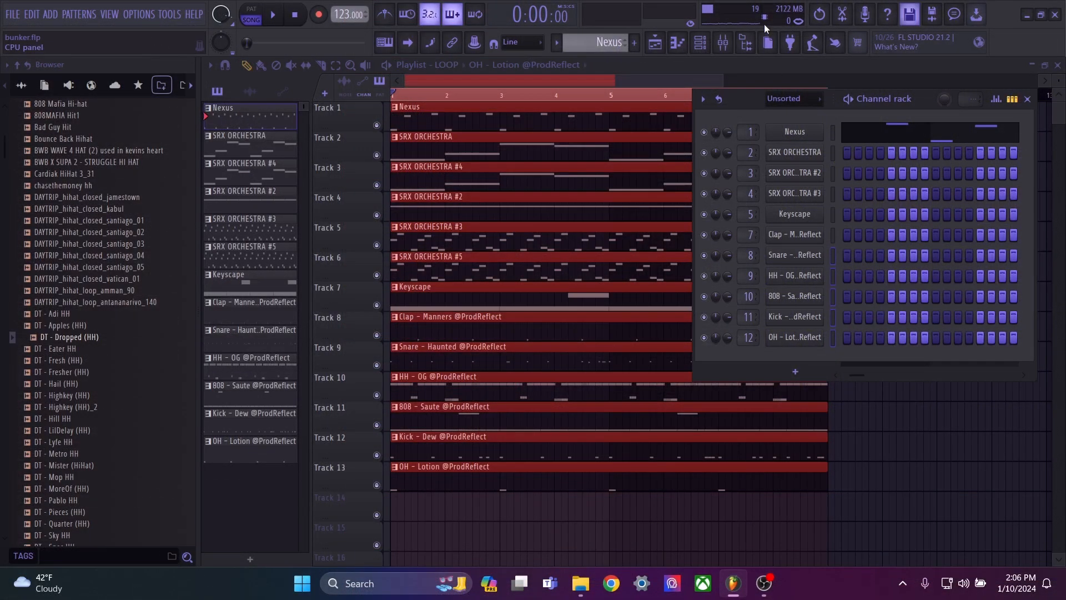
Slightly boost the 808 - Saute sample in its precomputed effects and shorten its tail with the fade-out.
left_click(731, 48)
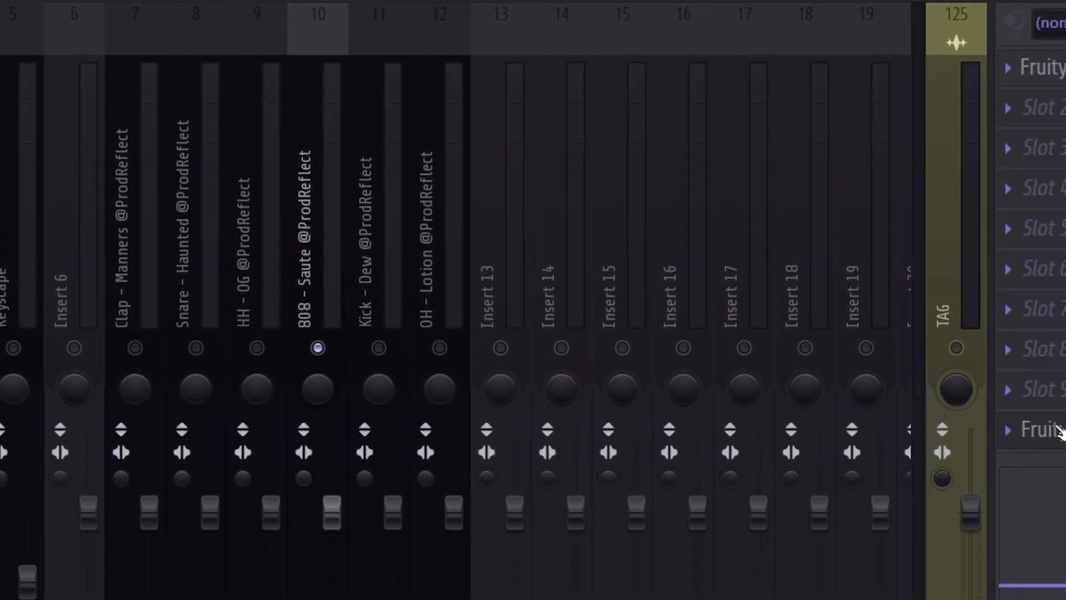
left_click(1057, 427)
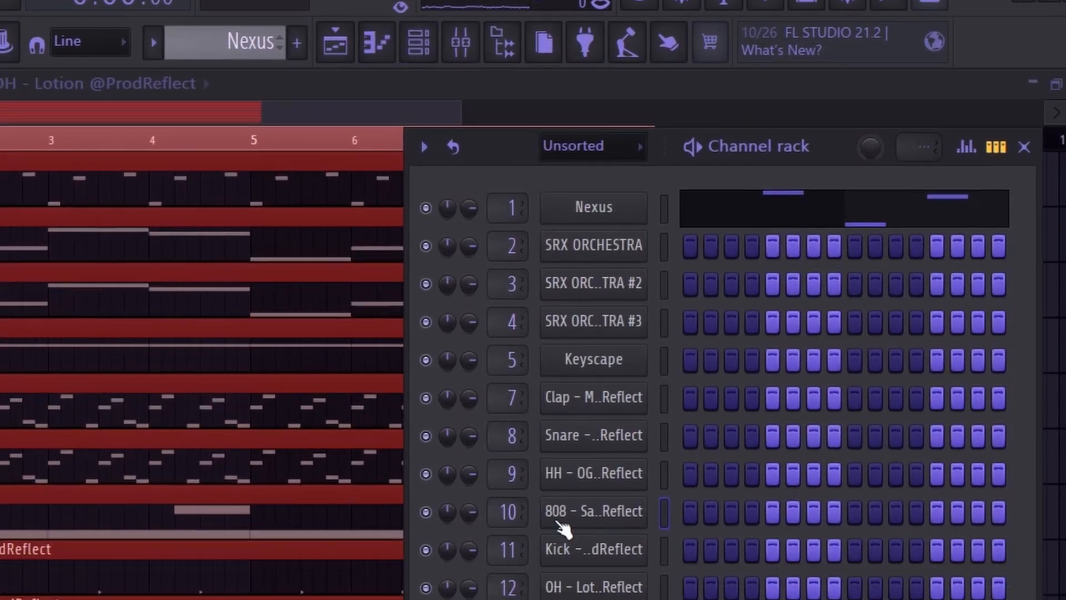
left_click(816, 297)
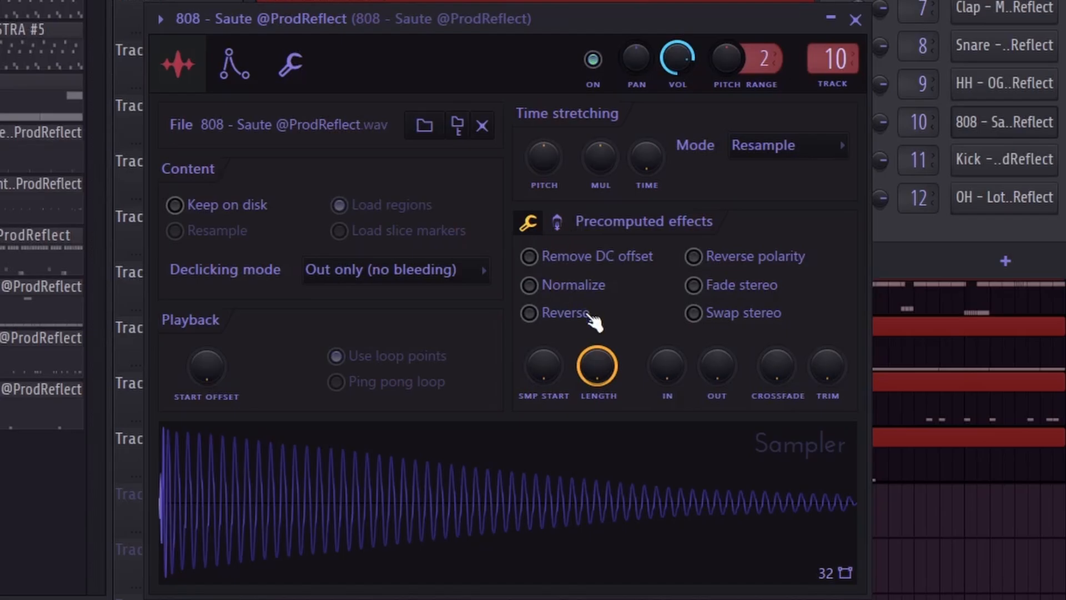
left_click(558, 222)
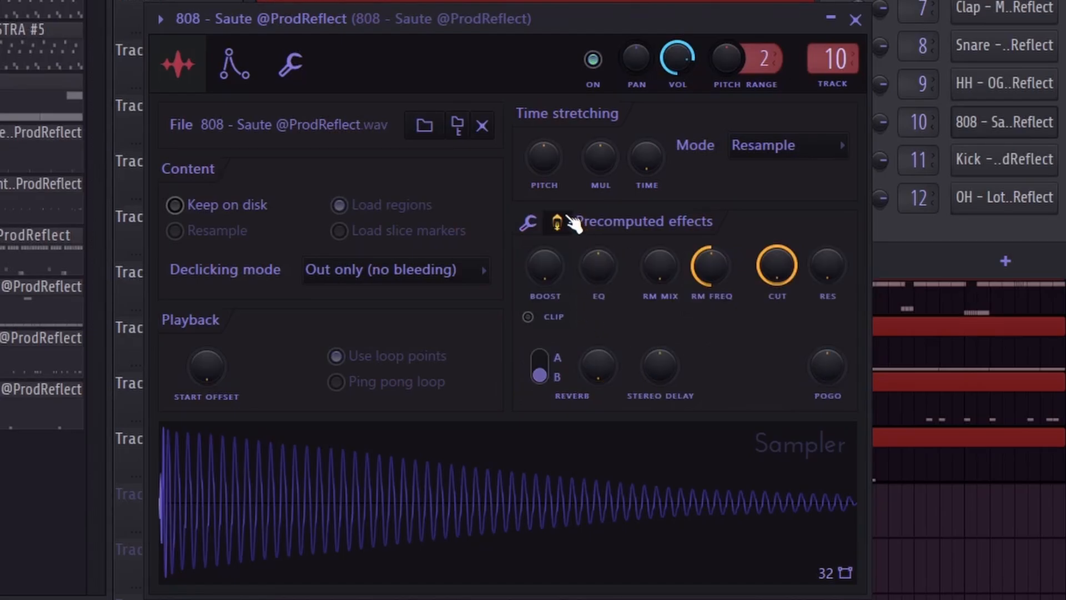
left_click_drag(545, 267, 545, 256)
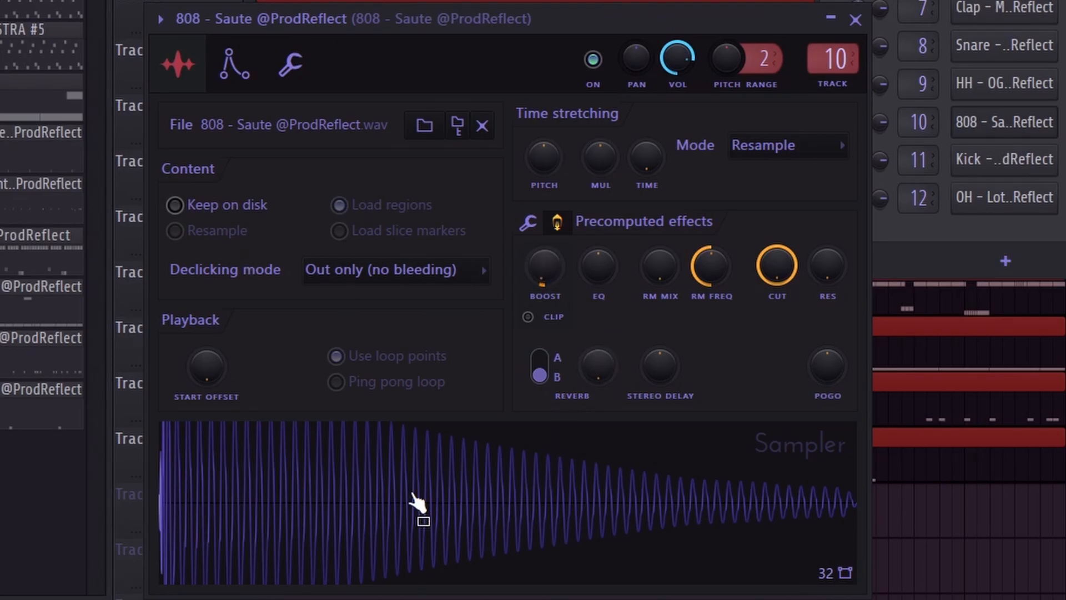
left_click_drag(545, 267, 545, 283)
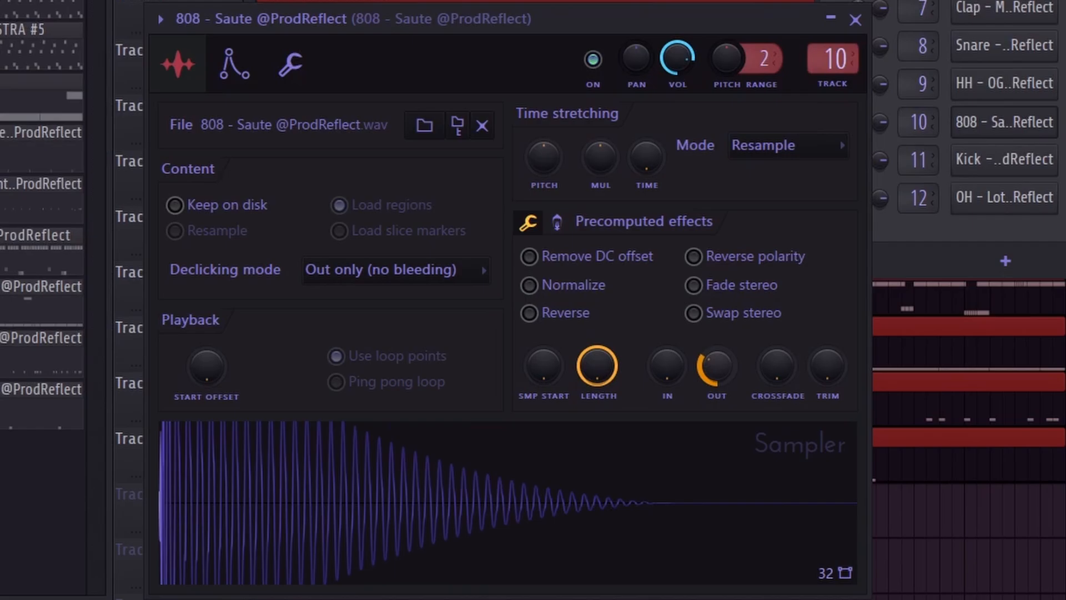
mouse_move(717, 366)
left_mouse_down()
mouse_move(717, 350)
mouse_move(716, 385)
left_mouse_up()
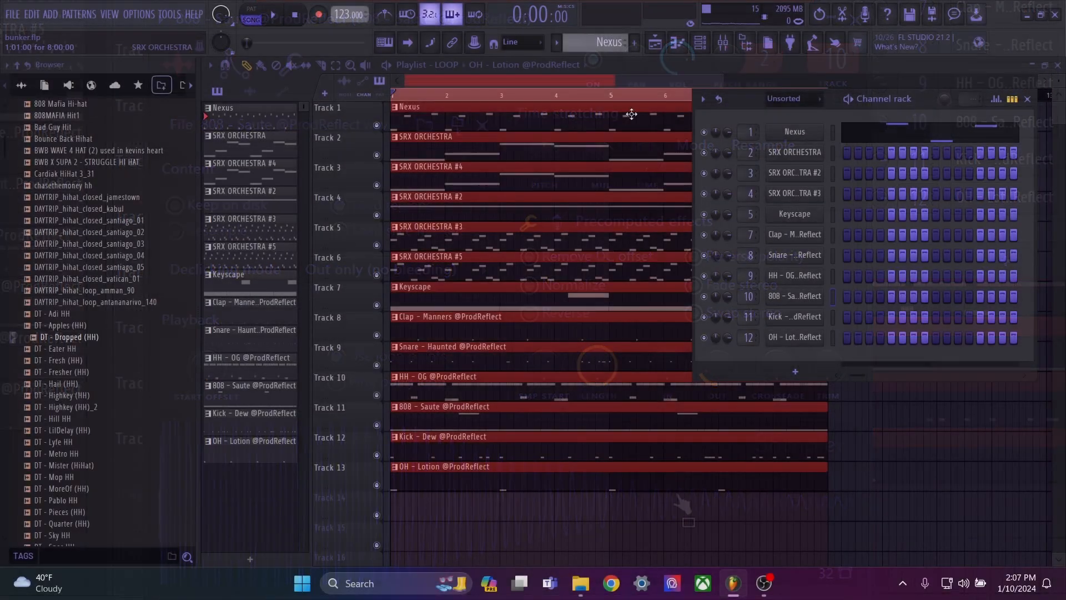
Play the 808 together with the melodies and raise the 808 - Saute mixer fader slightly.
left_click(724, 44)
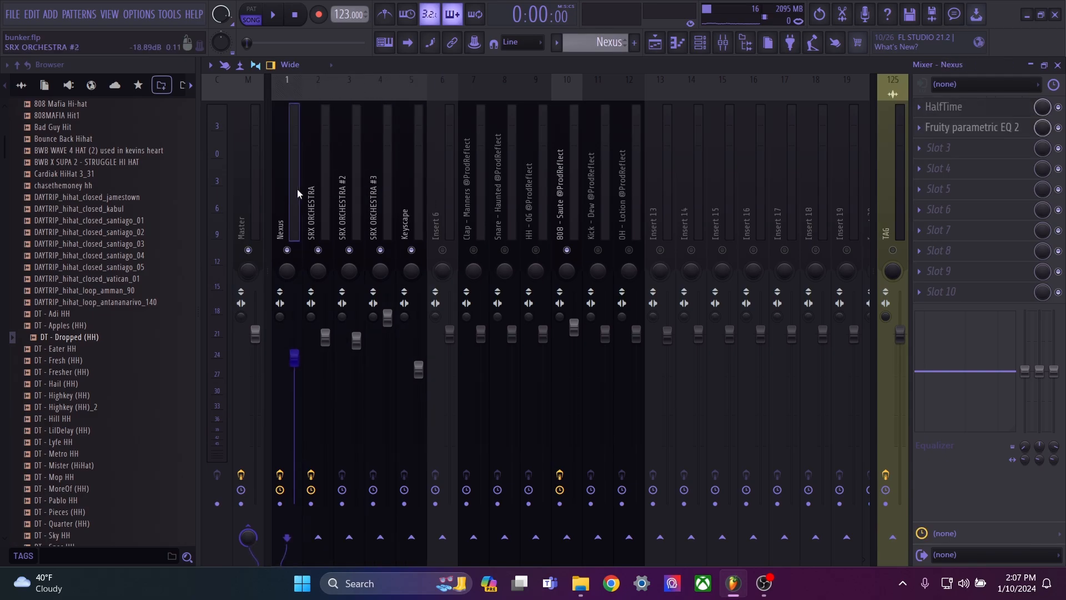
left_click(564, 223)
key("space")
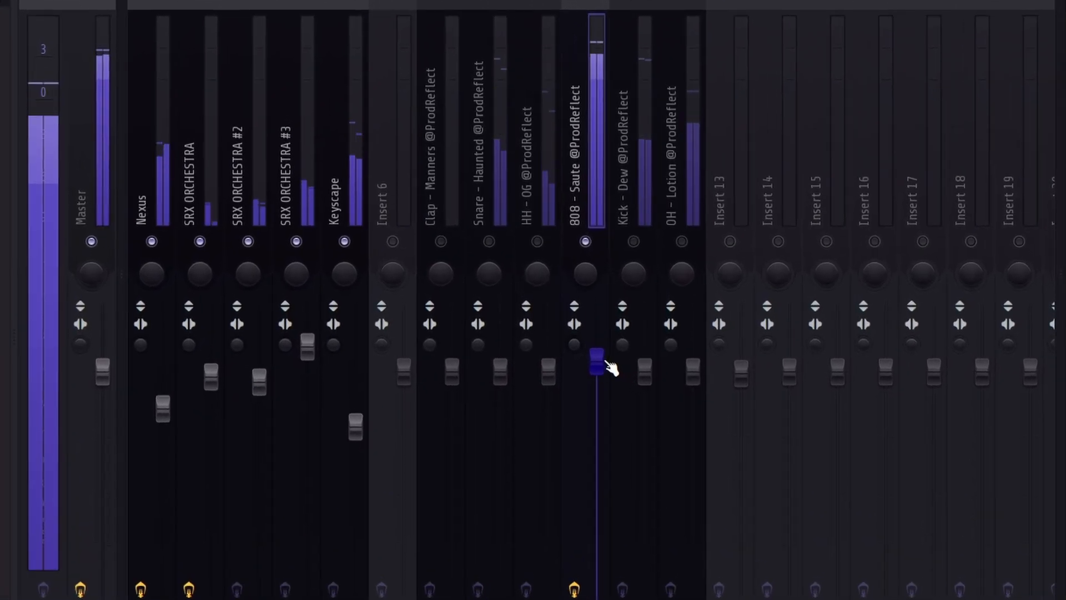
left_click_drag(575, 327, 576, 324)
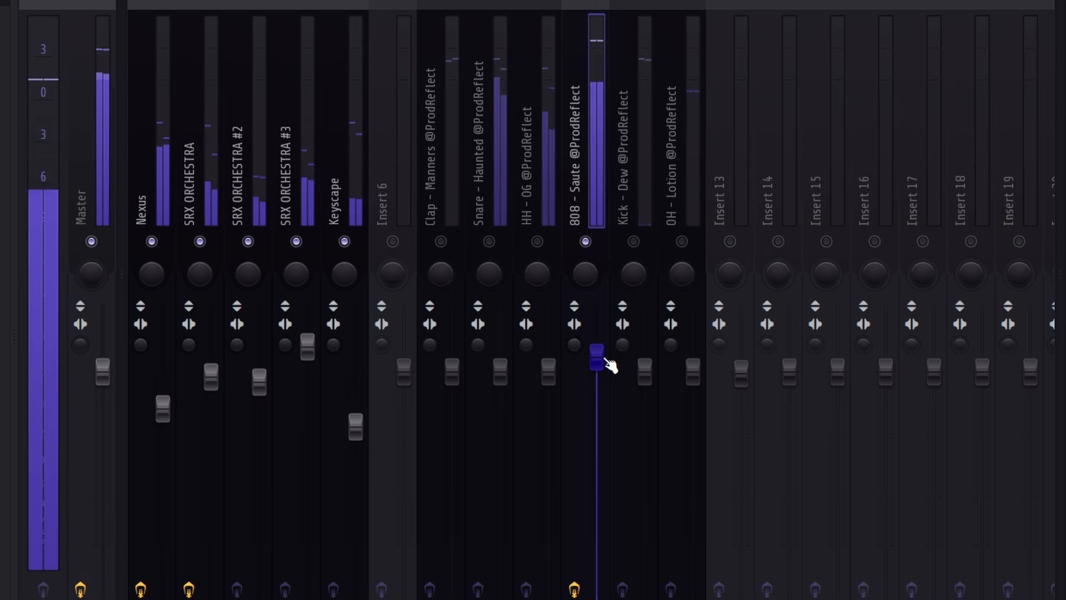
key("space")
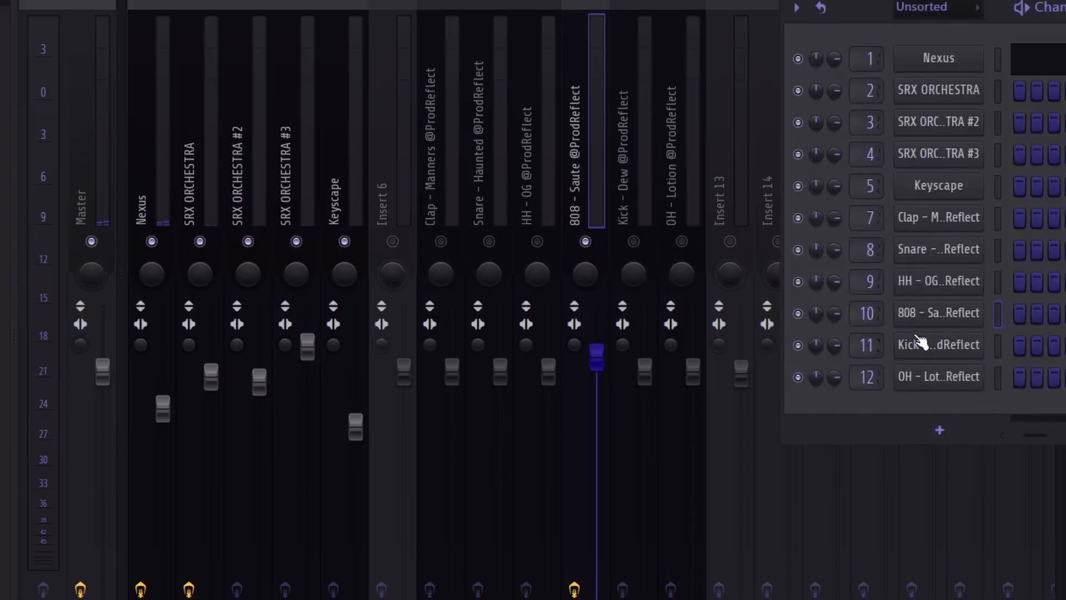
Add a slight boost to the Kick - Dew sample in its precomputed effects.
left_click(920, 342)
left_click(425, 260)
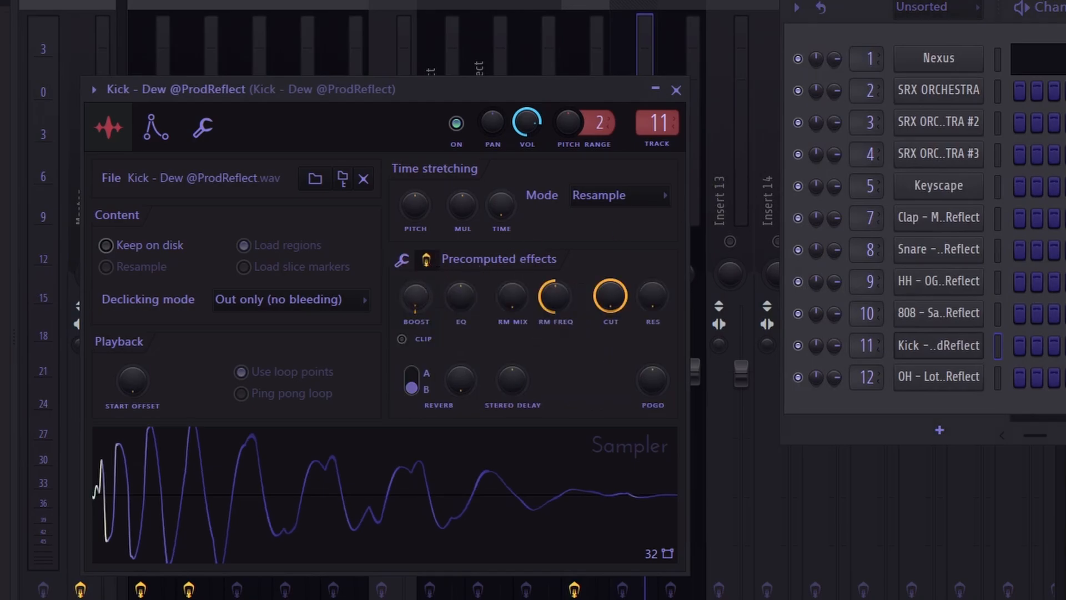
left_click(676, 90)
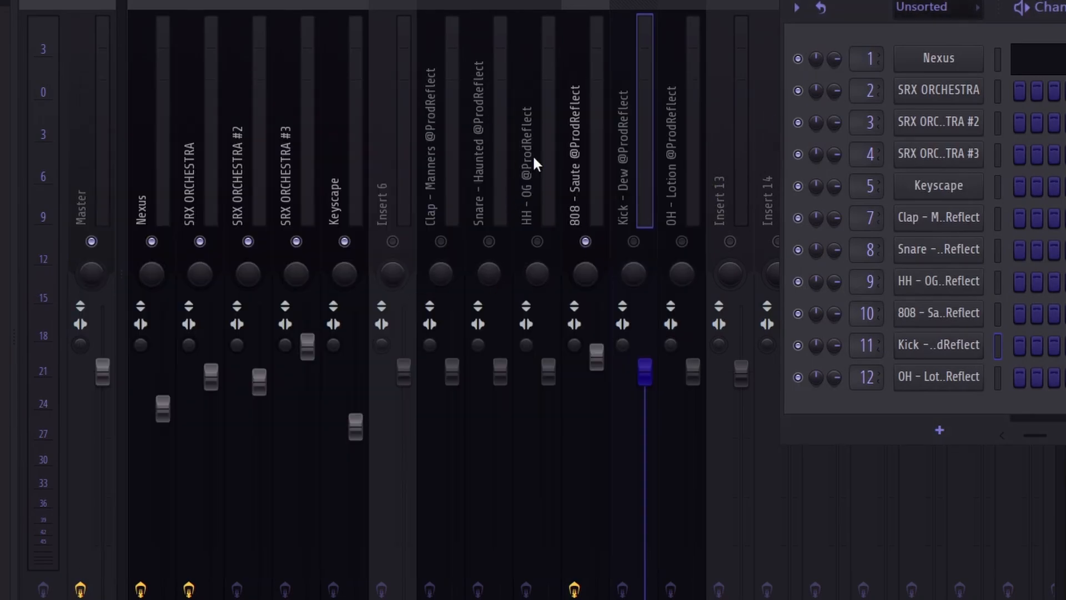
Bring the Kick - Dew mixer track back in and play it with the 808 and melodies.
left_click(632, 237)
left_click(634, 241)
key("space")
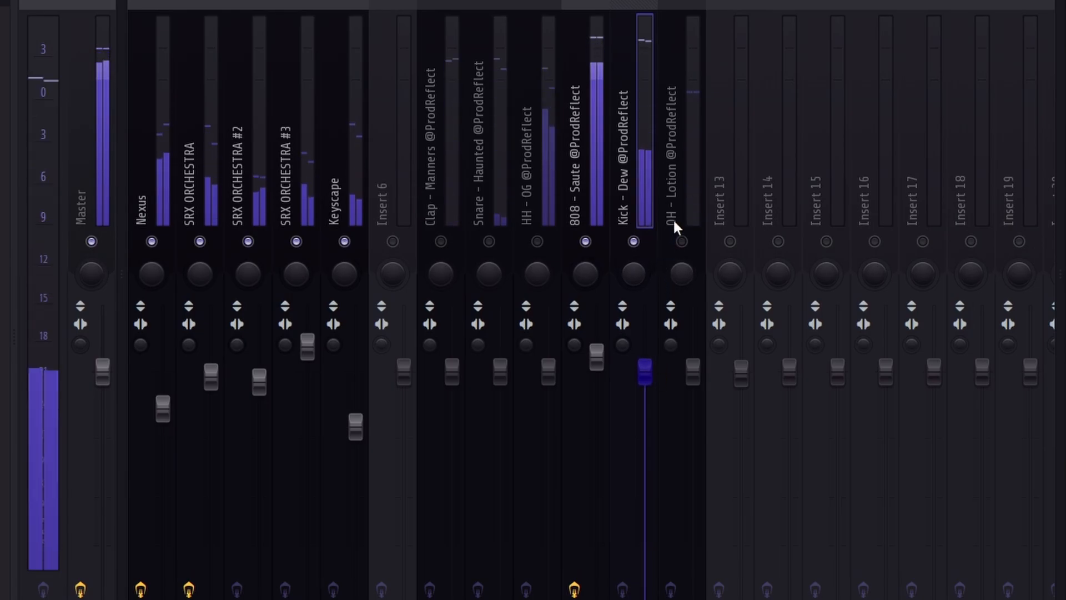
key("space")
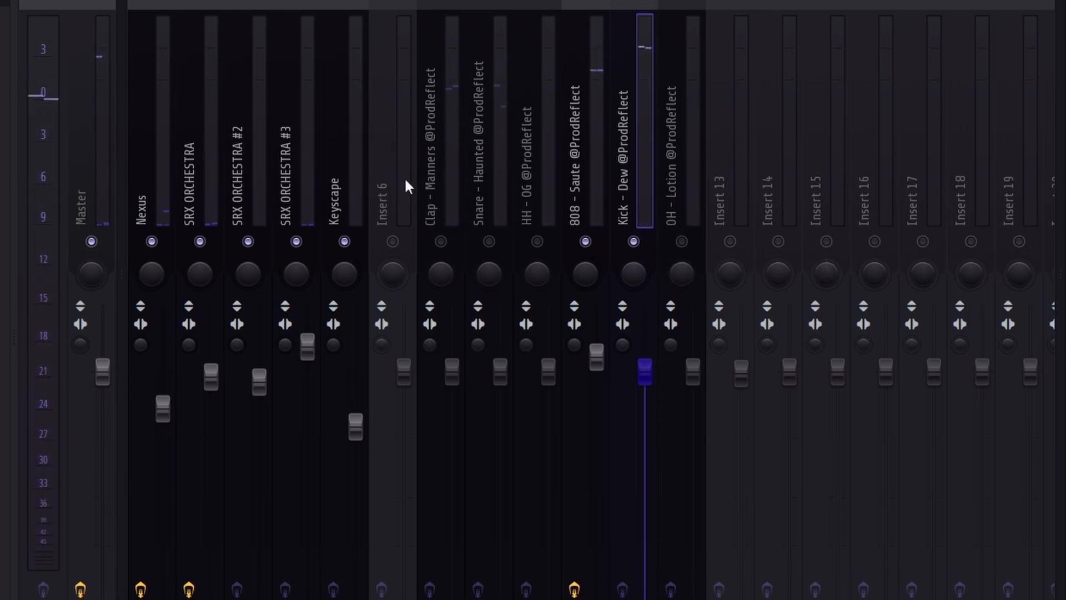
Bring in the OH - Lotion mixer track during playback and lower its fader heavily.
key("space")
left_click(681, 241)
left_click_drag(692, 371, 693, 467)
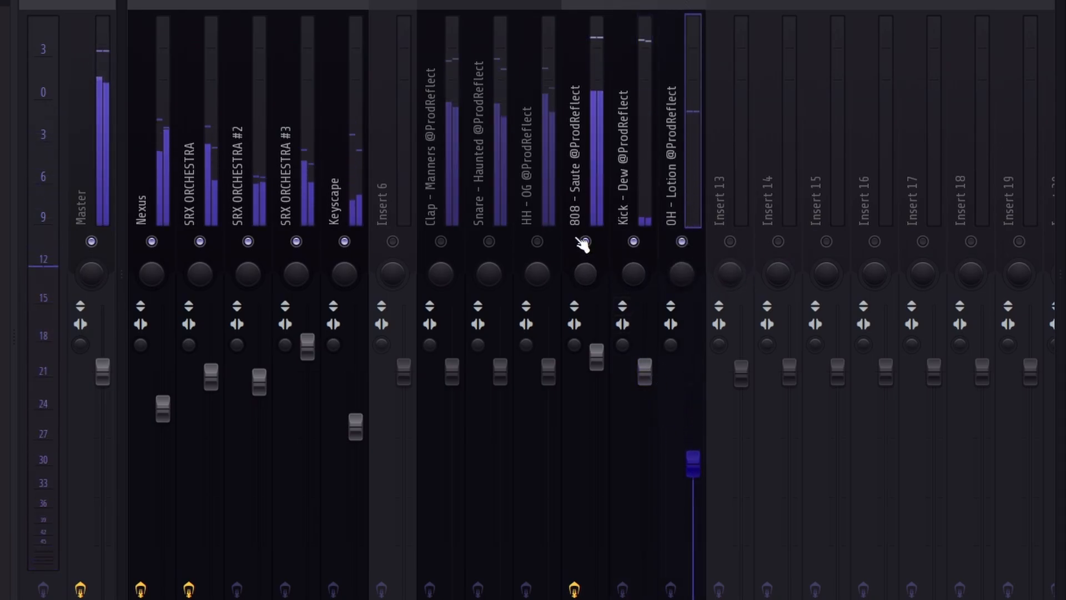
Bring in the HH - OG, Snare - Haunted and Clap - Manners tracks, lowering the hi-hat and snare slightly and raising the clap.
left_click(537, 241)
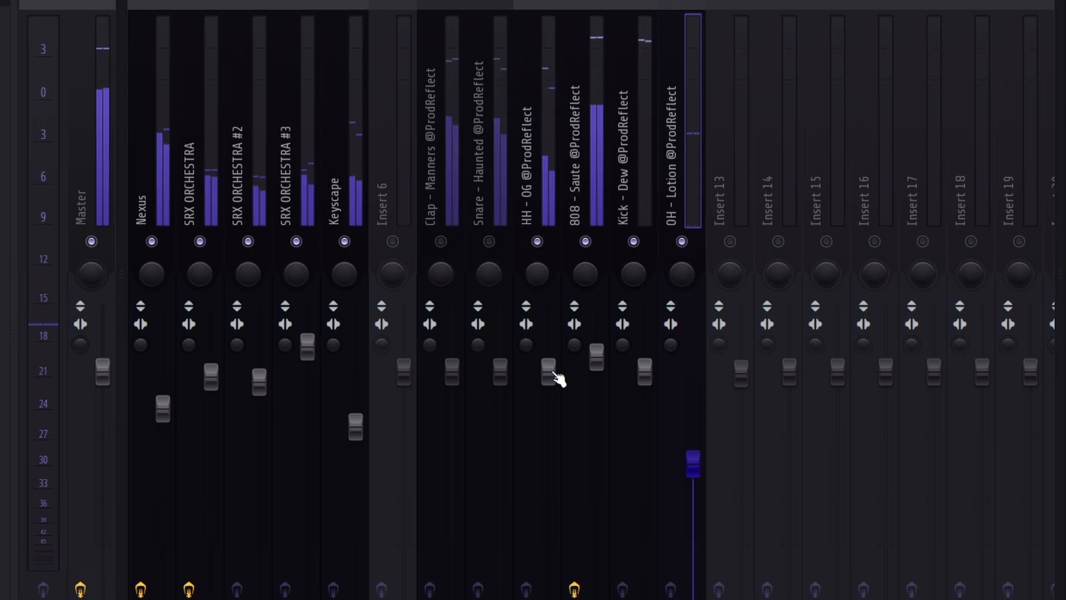
left_click_drag(548, 370, 452, 348)
left_click(488, 241)
left_click(440, 241)
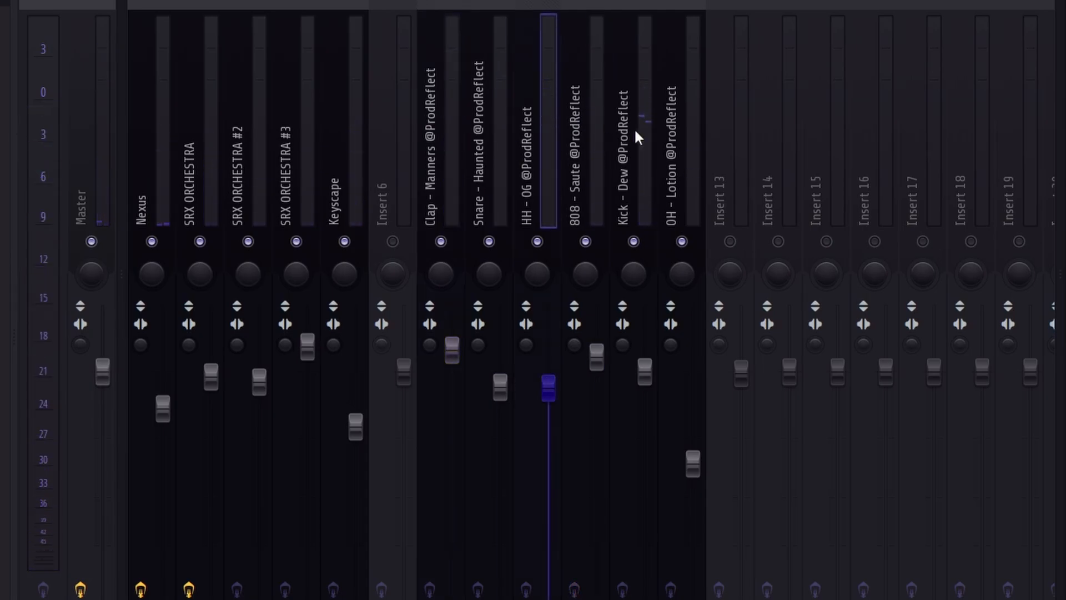
Play the full mix and solo the 808 - Saute mixer track.
left_click(580, 144)
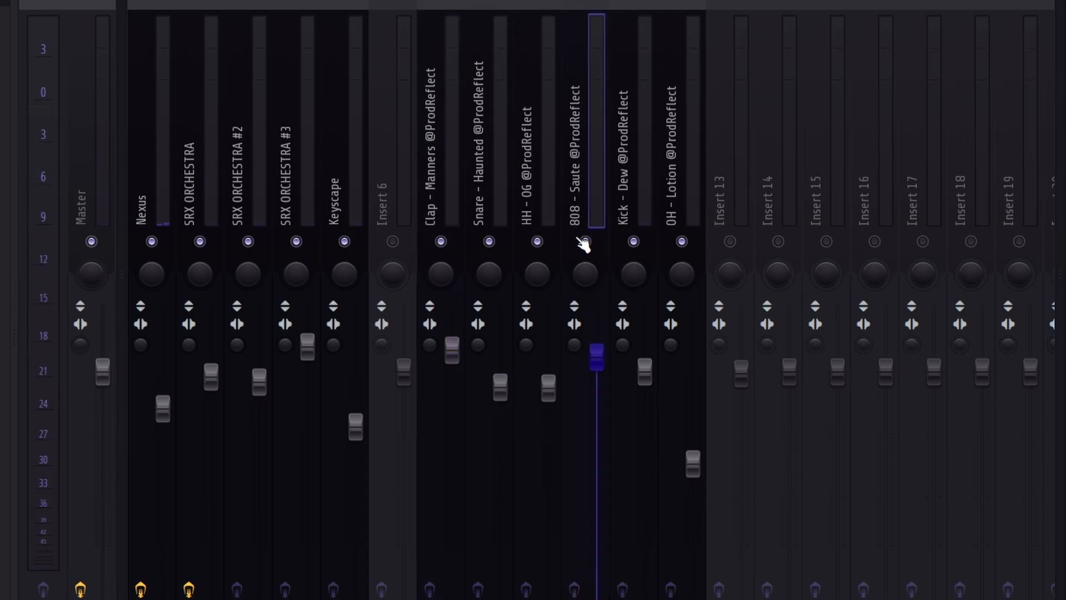
key("space")
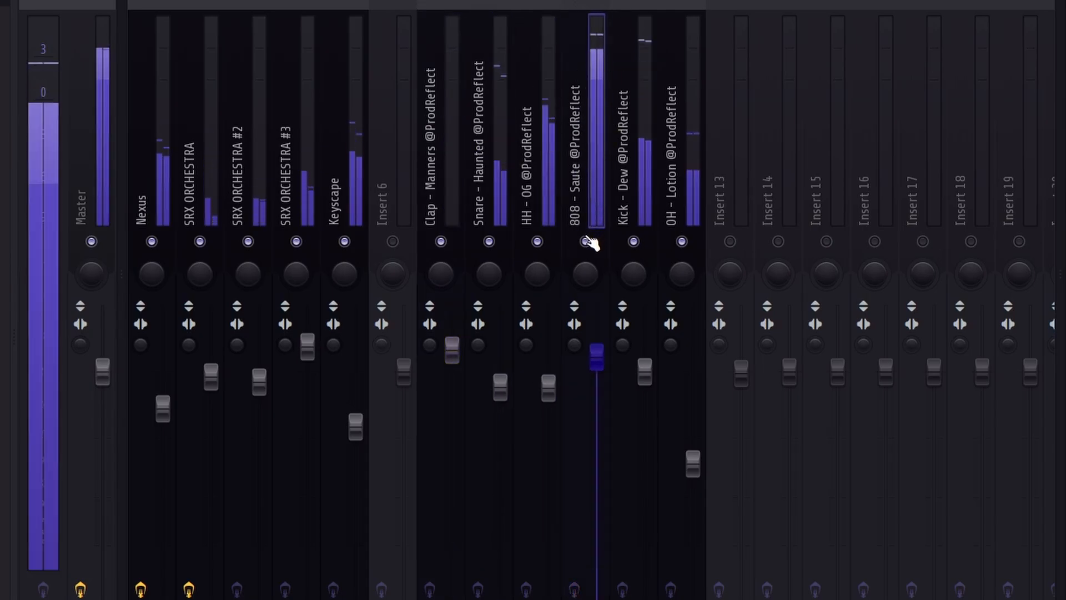
right_click(586, 241)
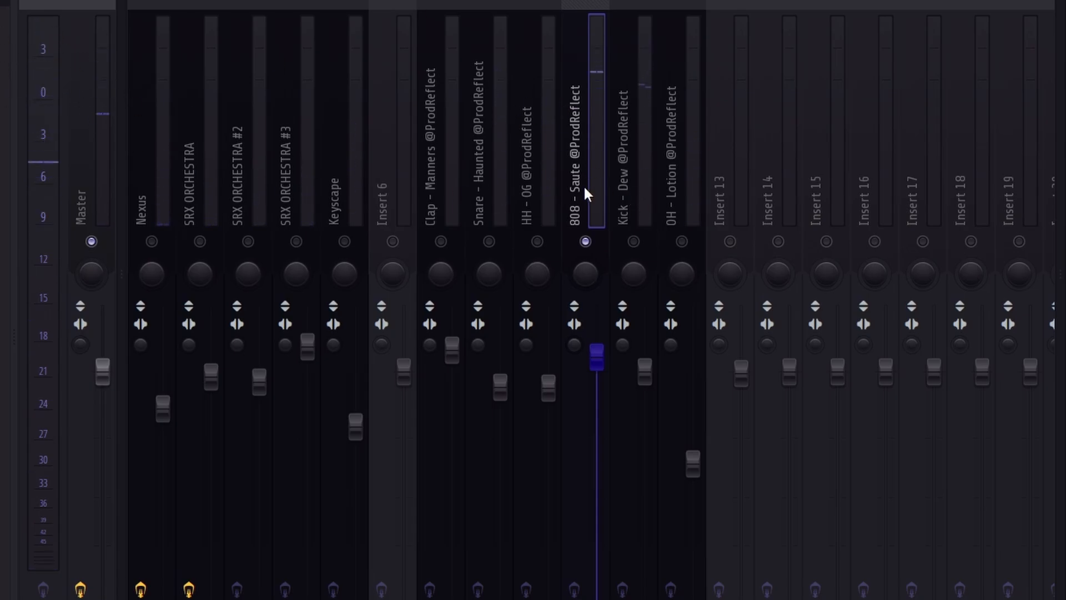
Listen to the 808 against the clap, snare and kick to check how the drums balance with it.
left_click(634, 241)
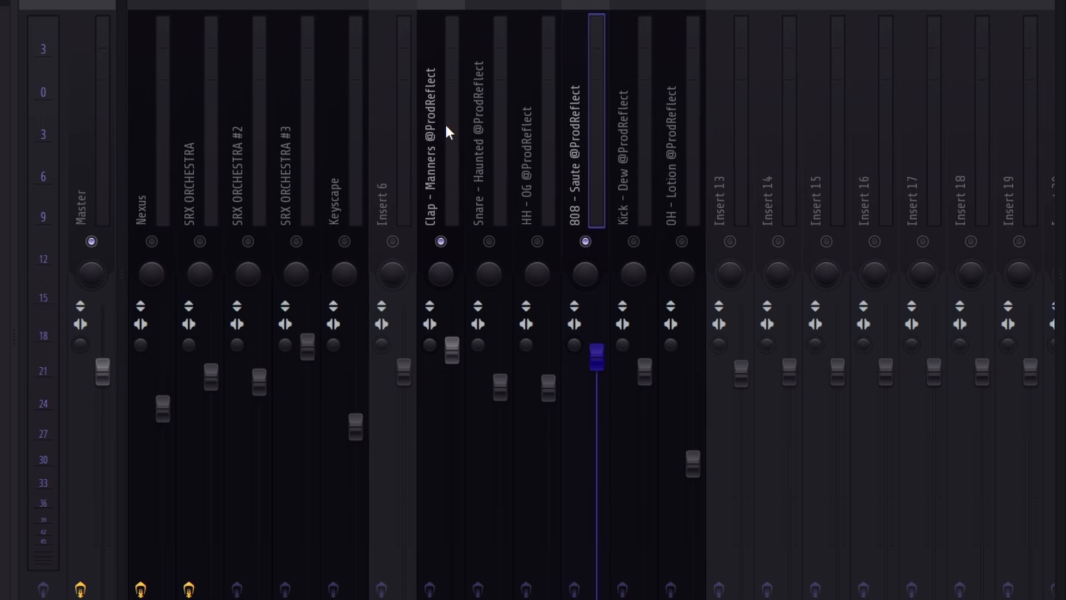
key("space")
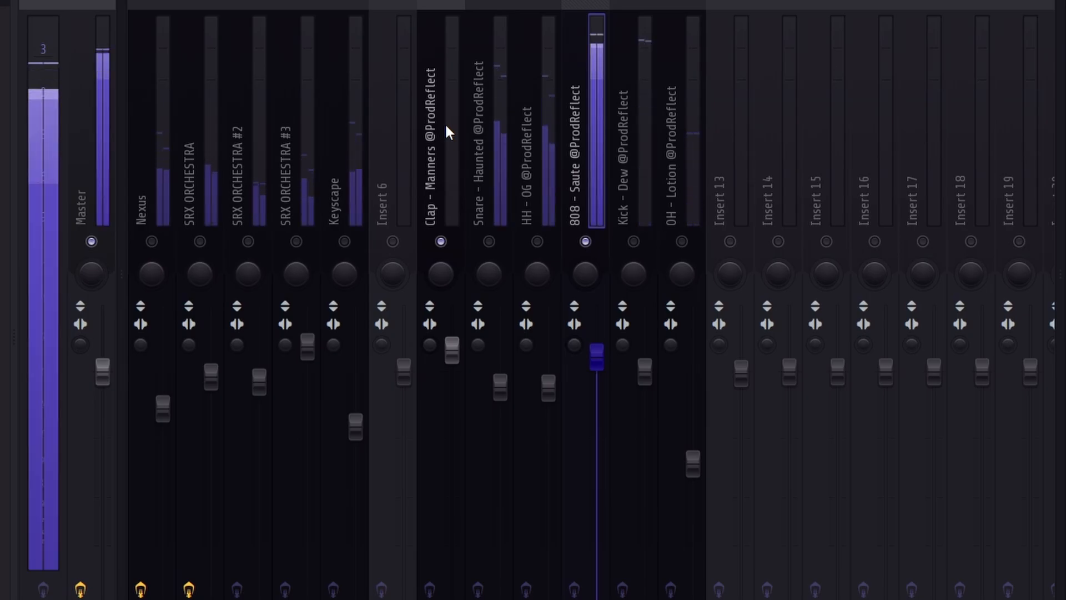
left_click(489, 241)
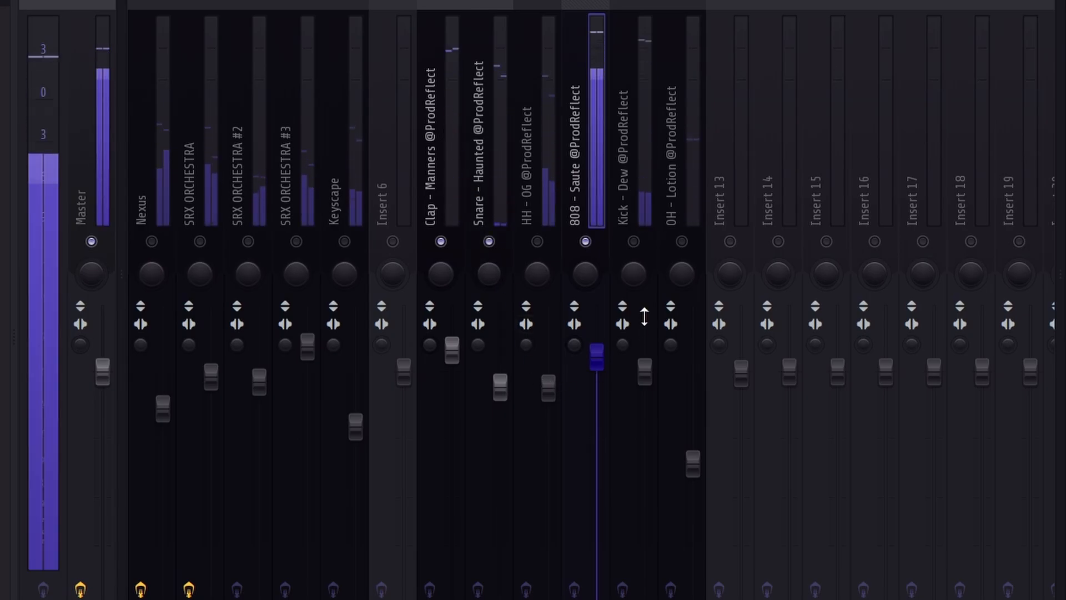
left_click(633, 241)
key("space")
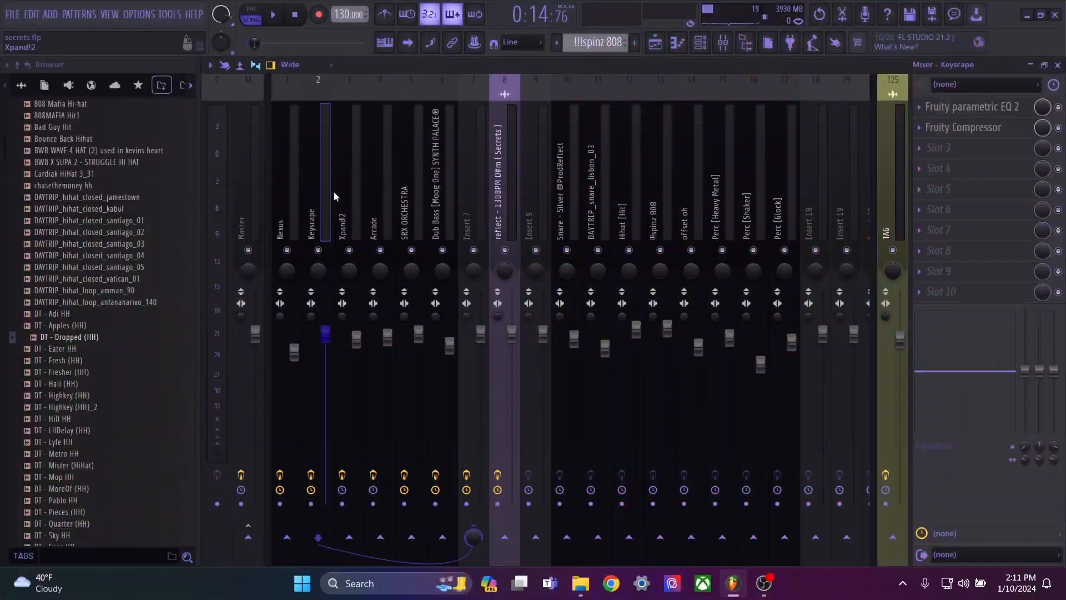
Reset the melody and drum track faders to the default level in the secrets.flp mixer.
left_click(287, 194)
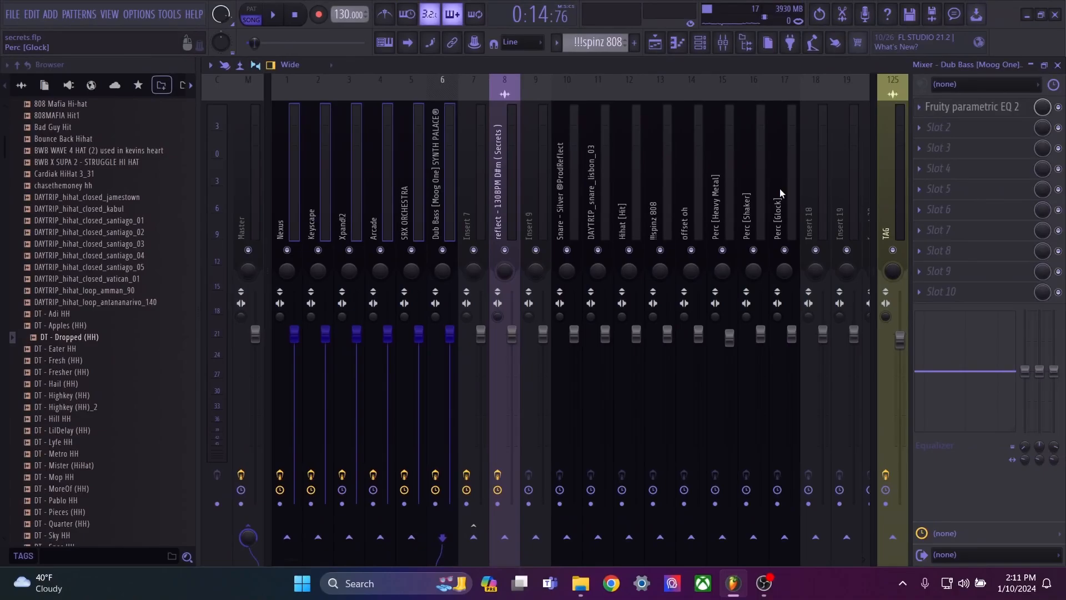
left_click_drag(780, 193, 297, 208)
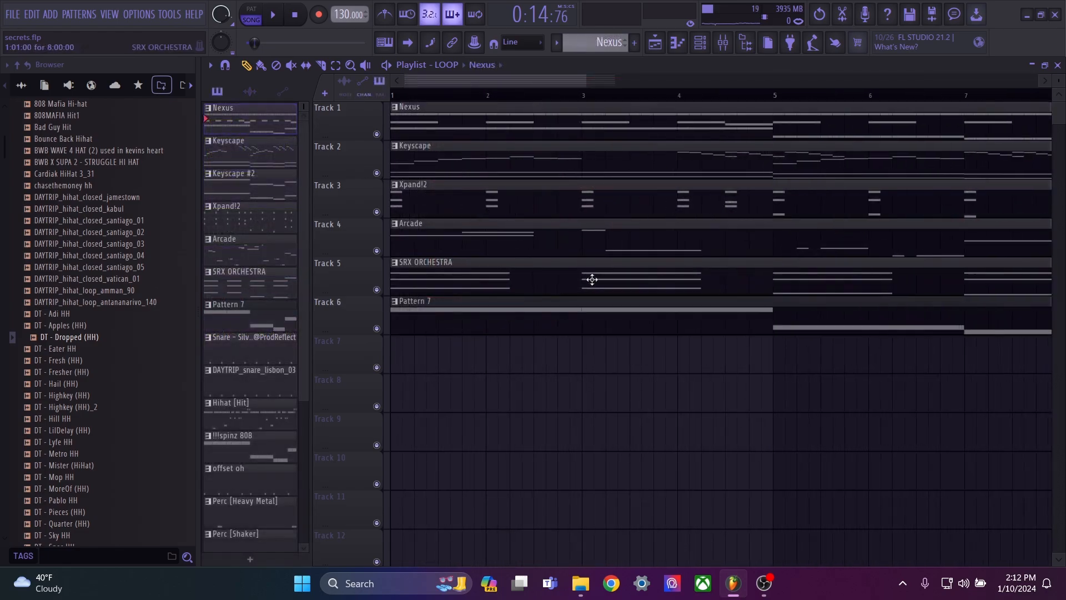
Examine the note range of the Nexus pattern in the piano roll.
scroll(795, 431, "down", 3)
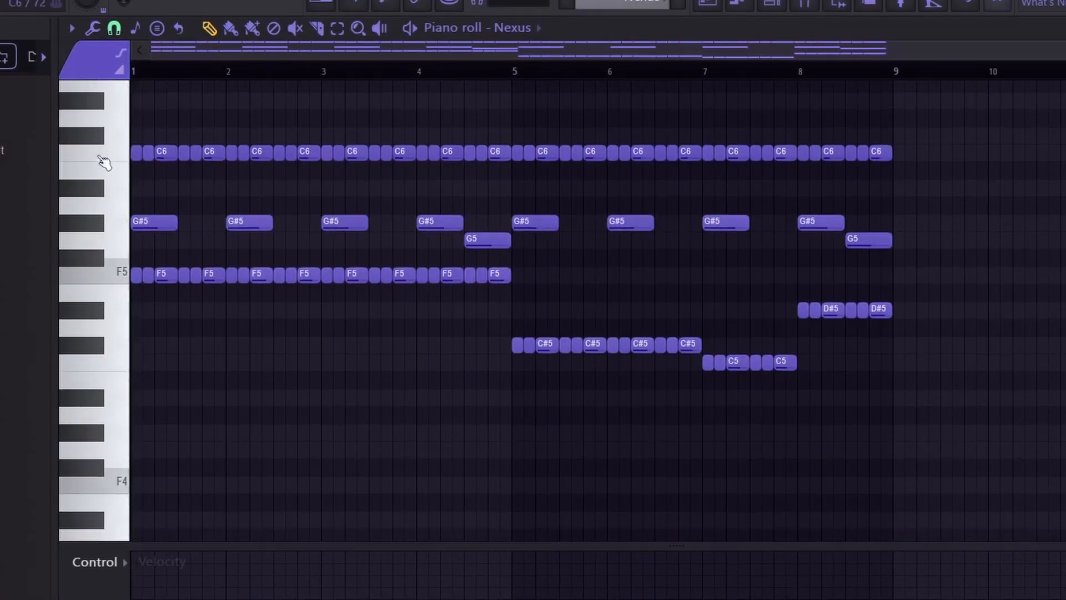
left_click_drag(132, 138, 133, 458)
left_click(257, 429, "ctrl")
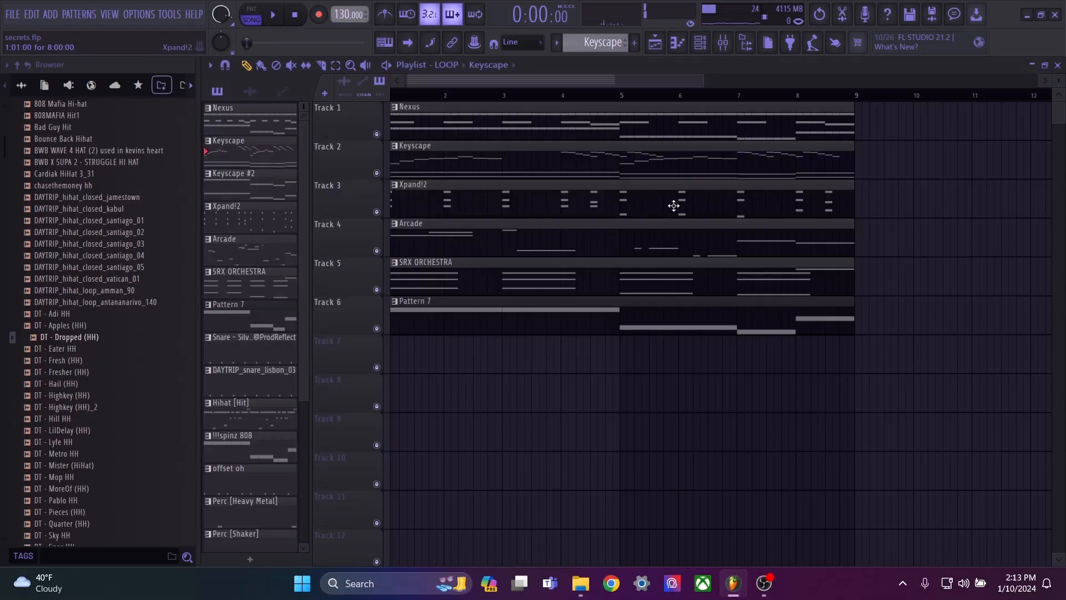
Examine the Keyscape pattern in the piano roll, checking the upper melody and the sustained low notes against the keyboard.
double_click(643, 154)
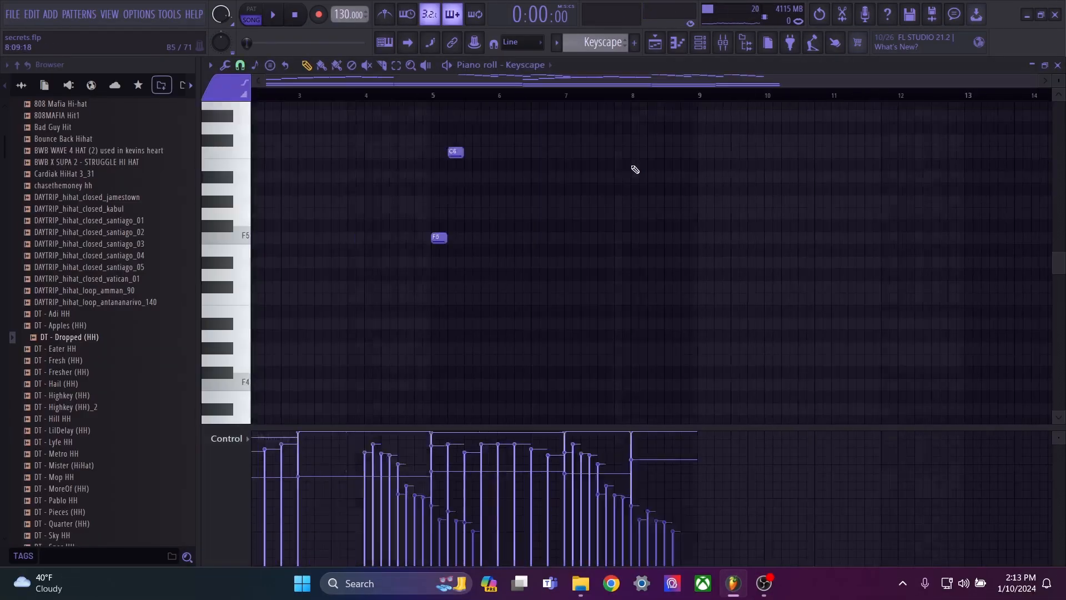
left_click_drag(237, 313, 239, 389)
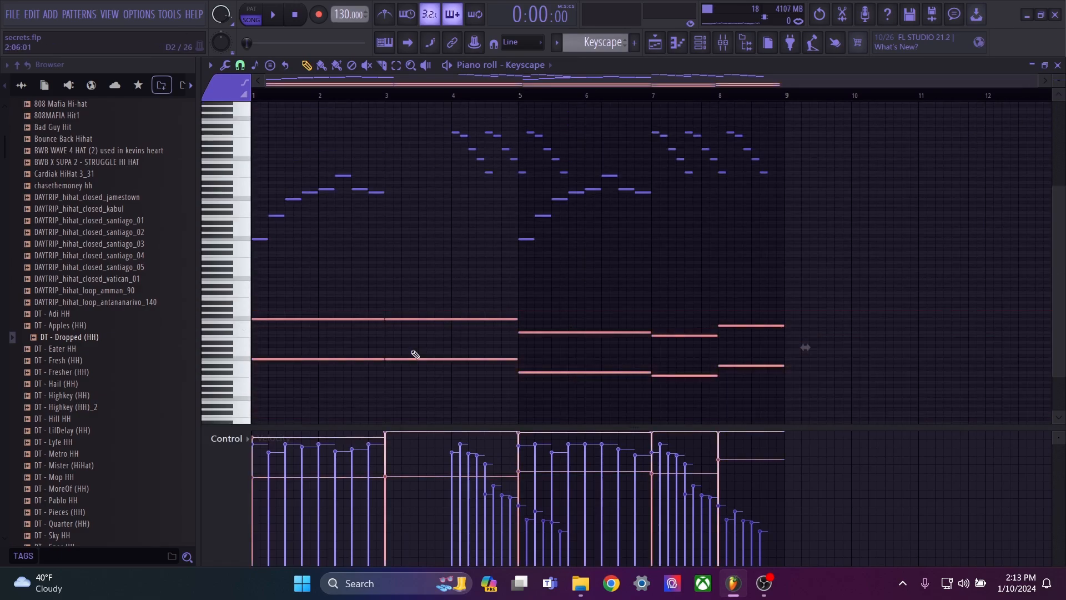
left_click_drag(1059, 81, 1059, 60)
scroll(285, 288, "down", 2)
left_click_drag(240, 309, 210, 439)
left_click_drag(239, 203, 236, 404)
left_click_drag(234, 228, 238, 412)
left_click(701, 97, "ctrl")
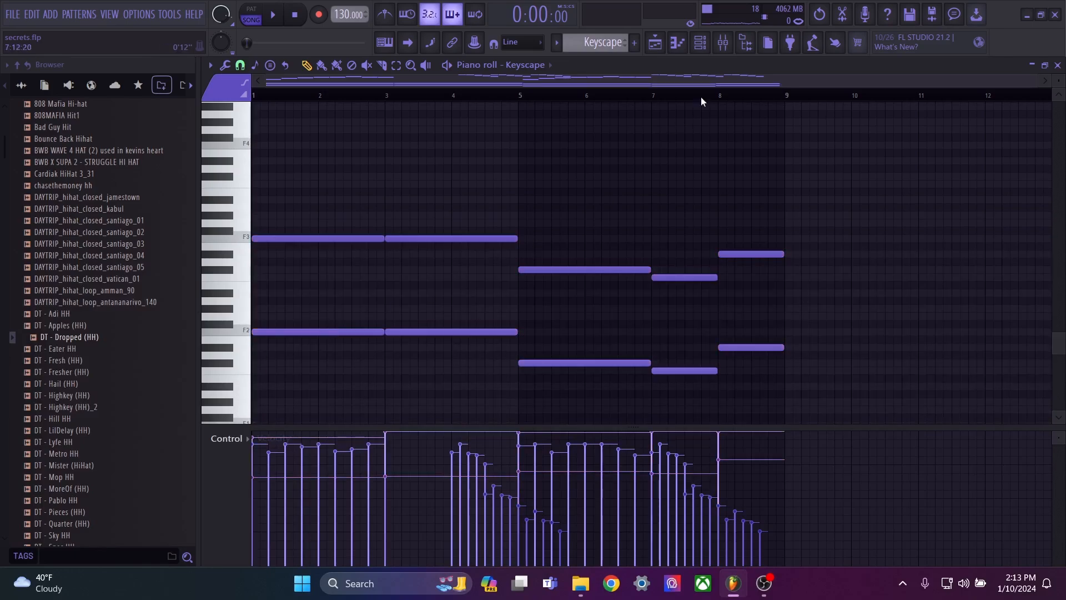
Check the low cut on the Keyscape track's Fruity parametric EQ 2 in the mixer.
left_click(722, 42)
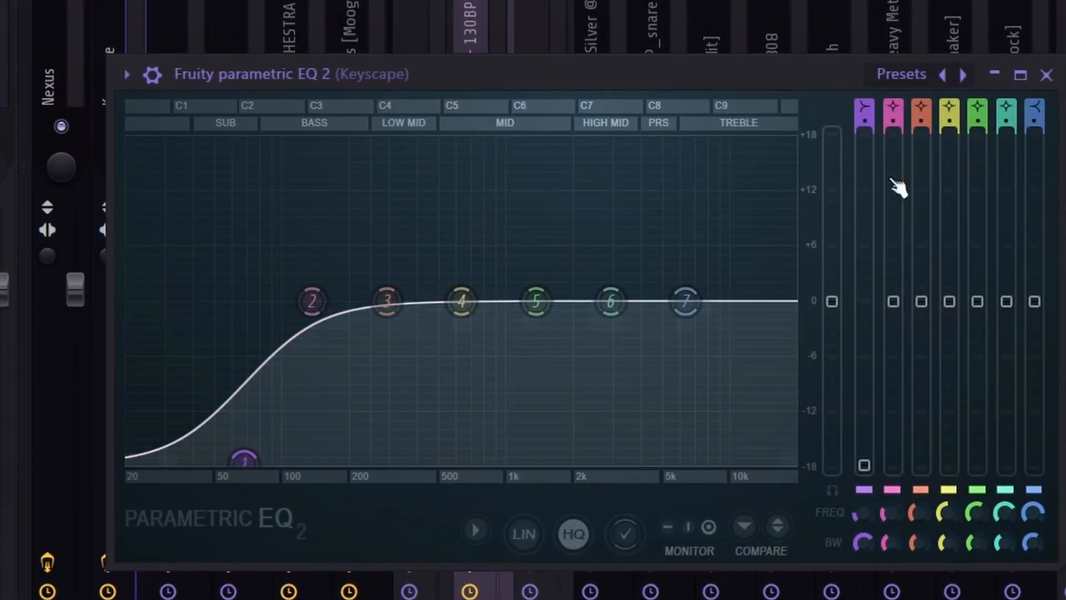
left_click(1046, 75)
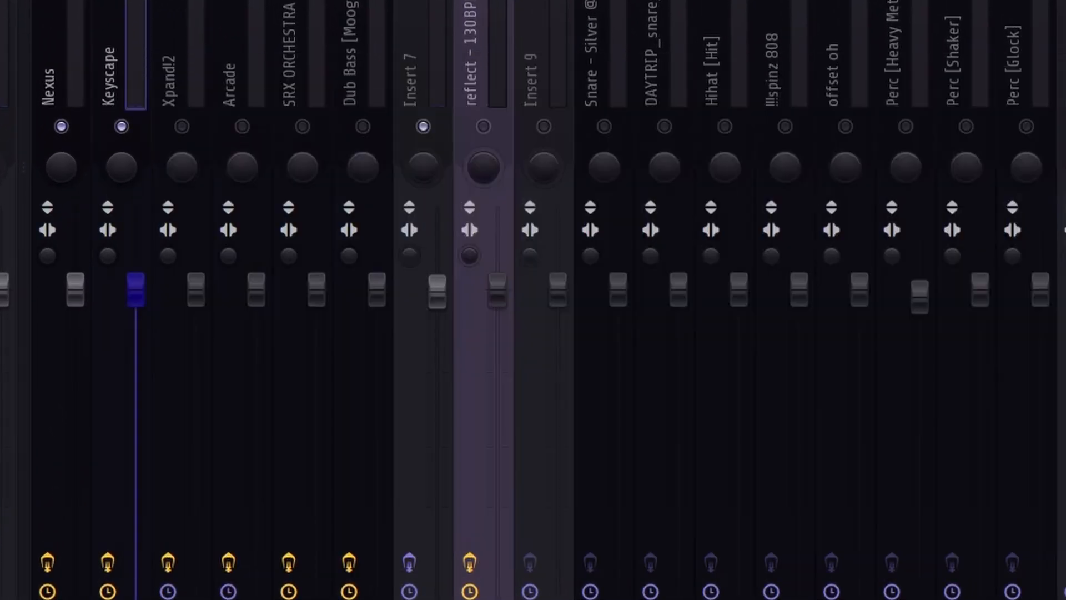
Lower the Nexus and Keyscape faders, raise Xpand!2 and Dub Bass, and balance Arcade against the other melodies.
left_click(1065, 167)
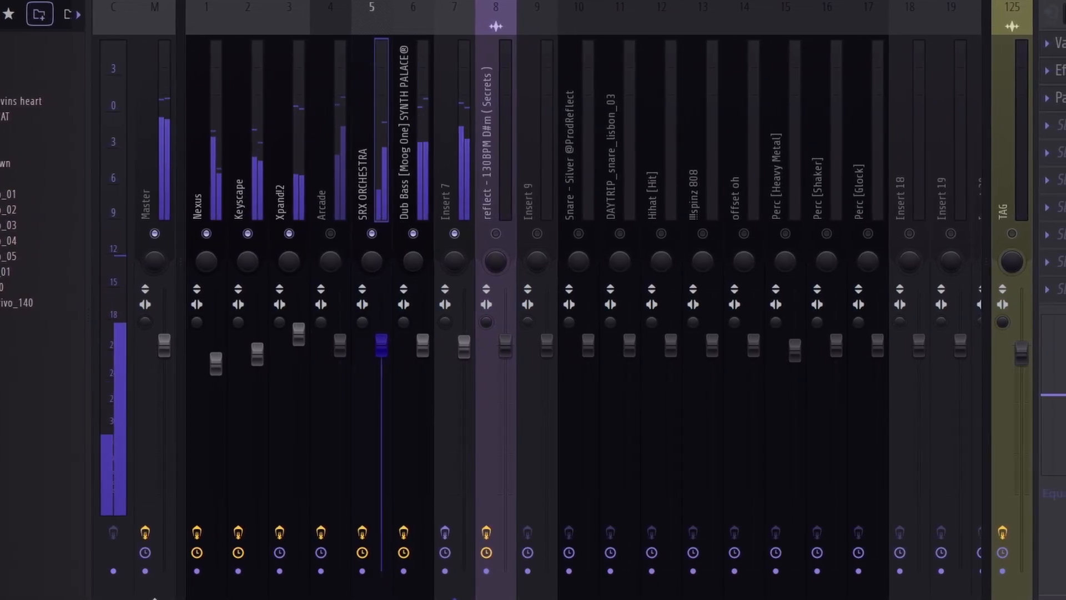
left_click_drag(429, 344, 428, 347)
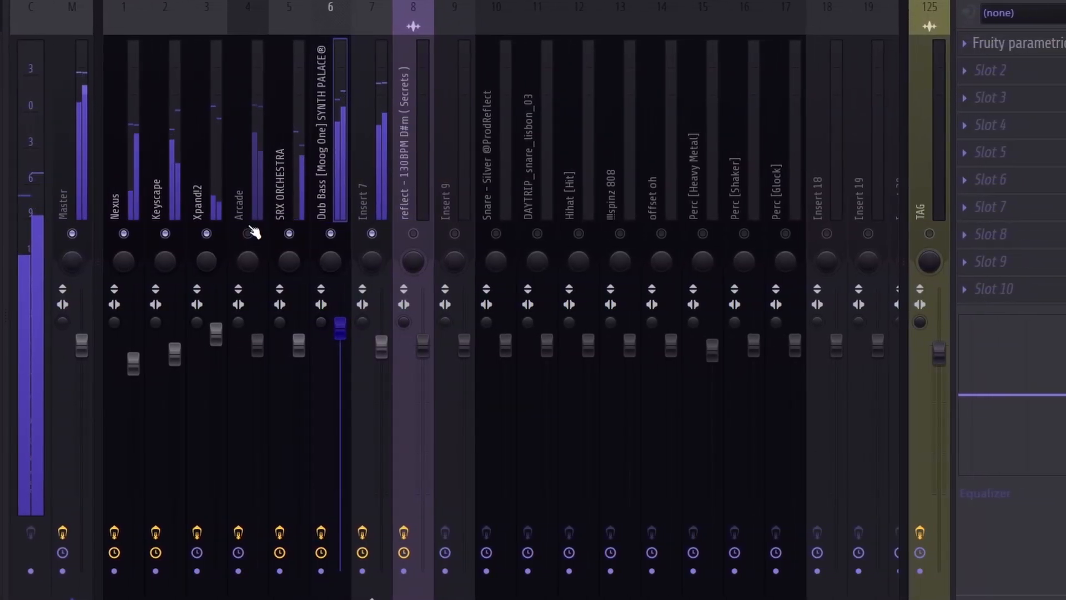
left_click_drag(261, 344, 228, 362)
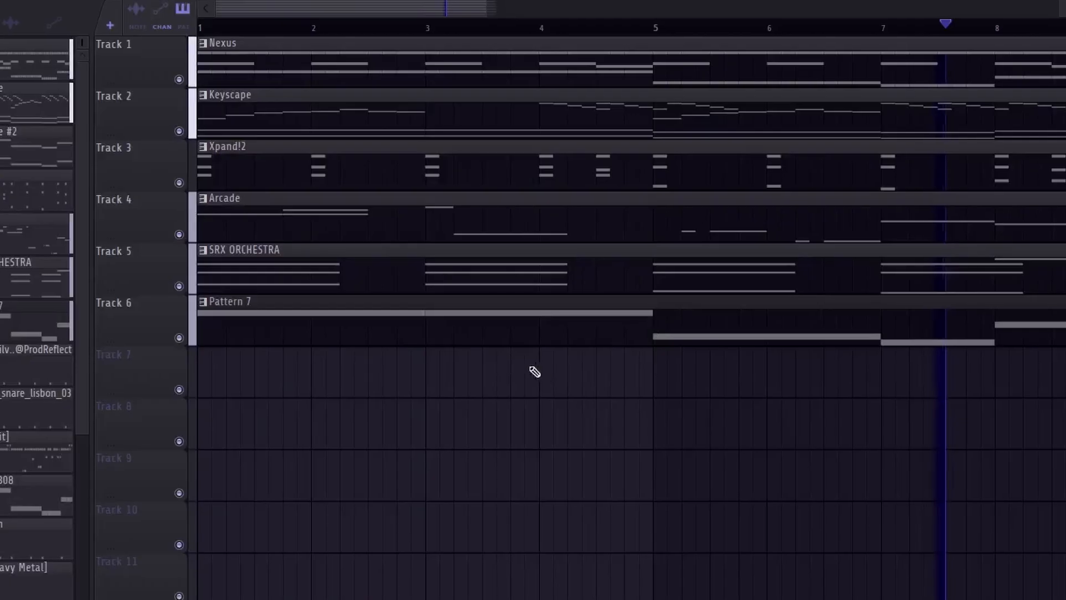
Switch the playlist from the LOOP arrangement to Beat v2 and inspect the reflect melody track in the mixer.
scroll(535, 372, "down", 5)
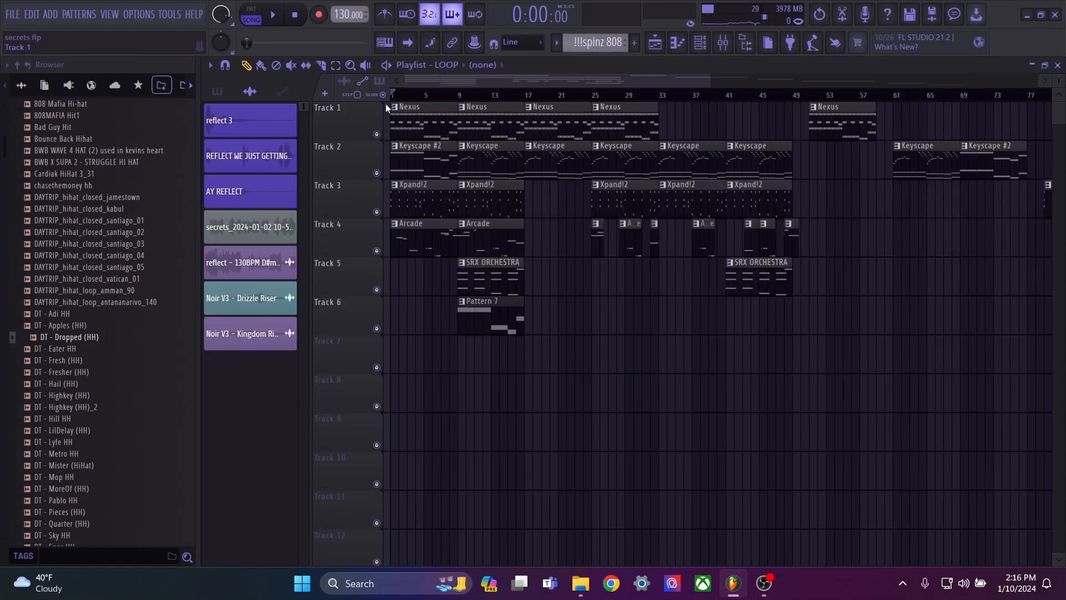
left_click(412, 95)
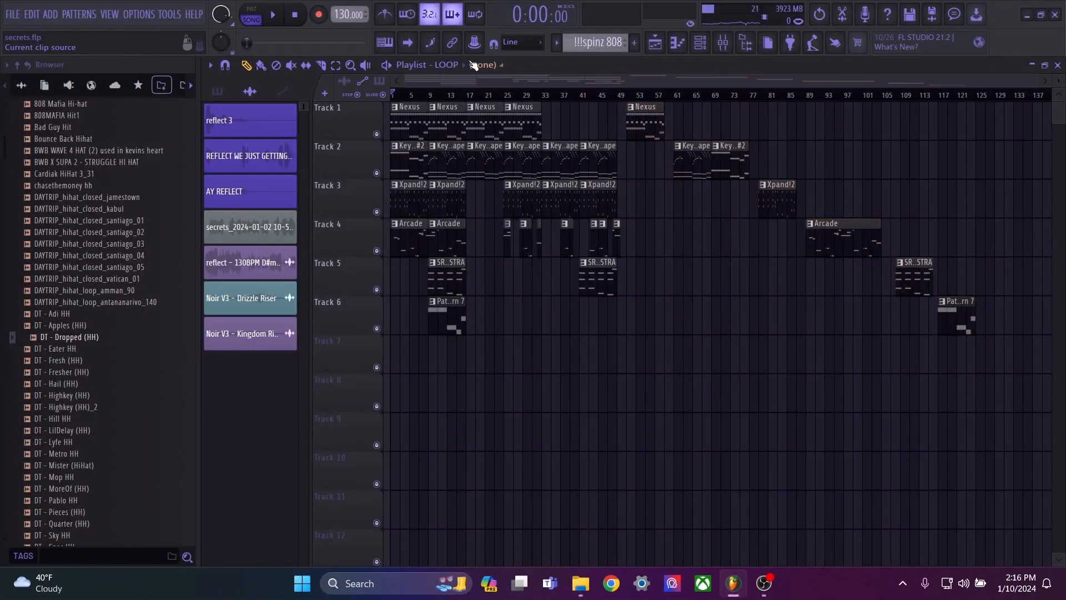
scroll(462, 66, "down", 1)
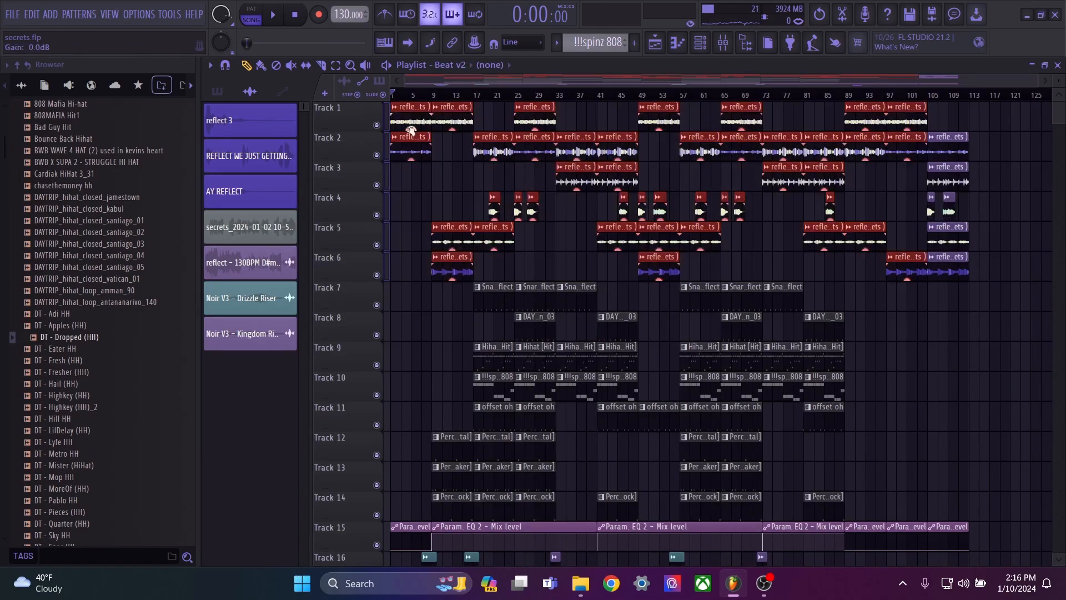
key("F9")
left_click(502, 189)
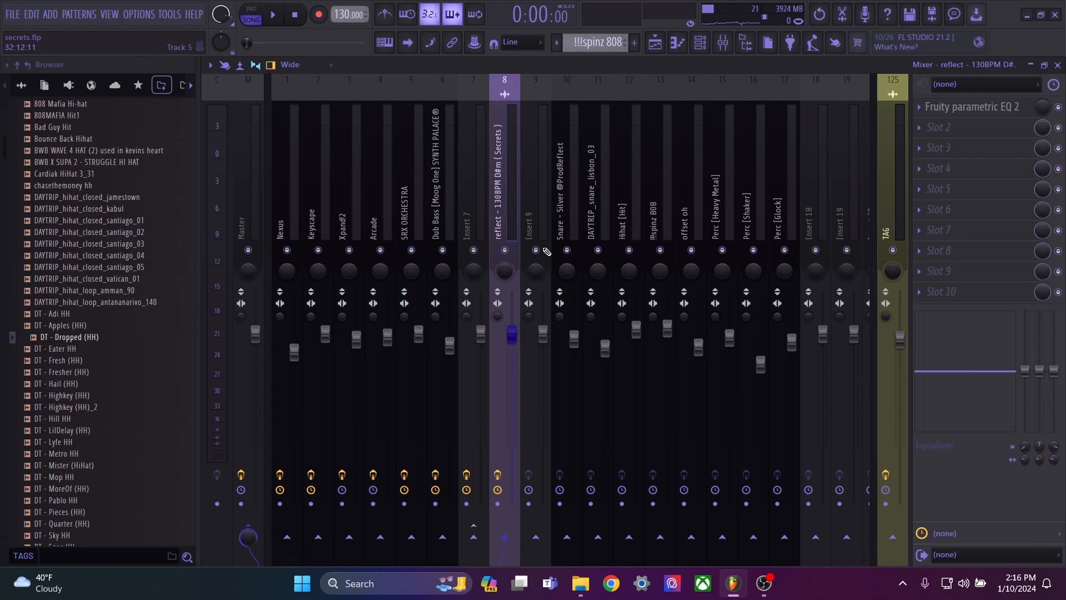
key("F5")
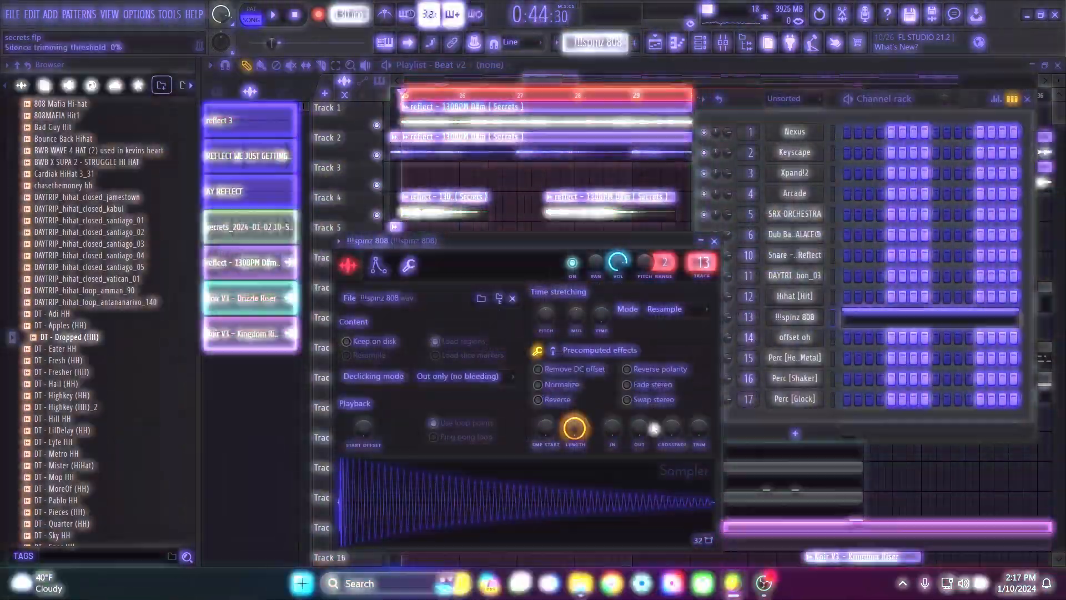
Try the !!!spinz 808 sample at maximum Boost, settling on a slight Boost and a short fade-out in its precomputed effects.
left_click(553, 350)
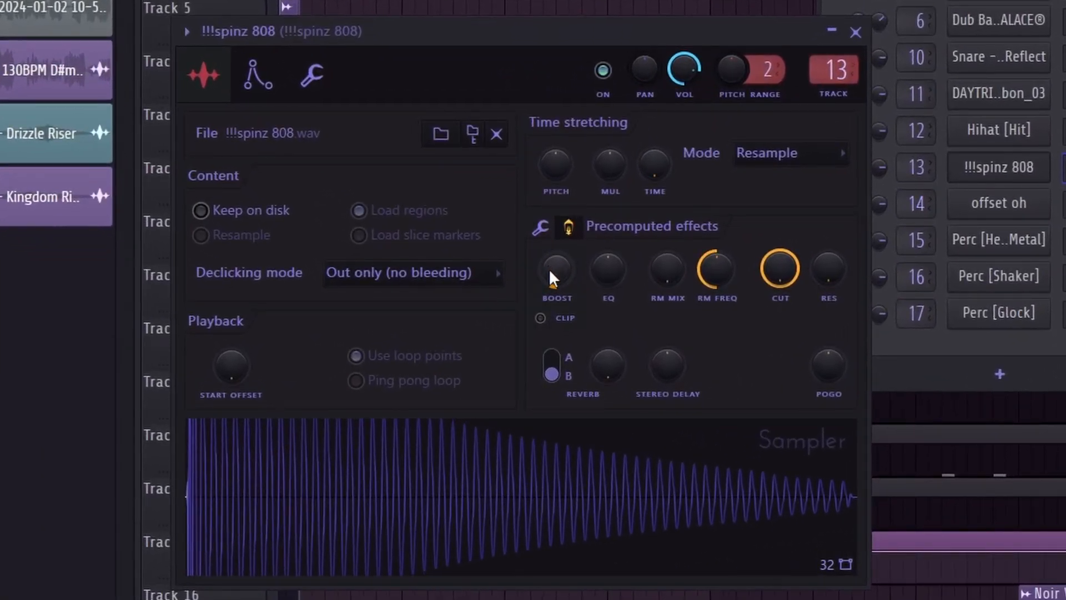
scroll(553, 279, "up", 3)
left_click(549, 230)
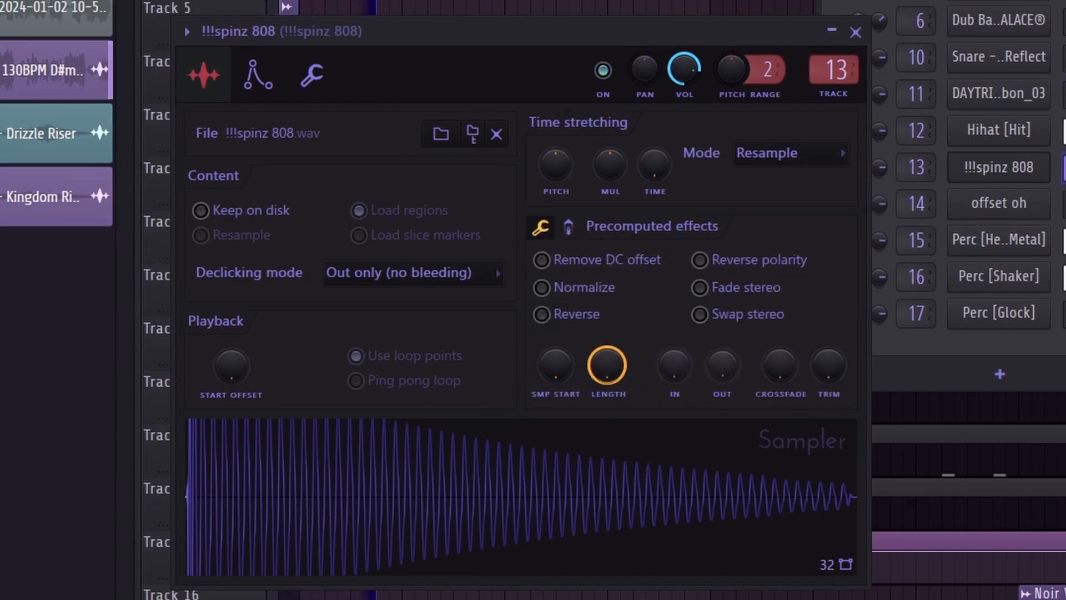
left_click(568, 226)
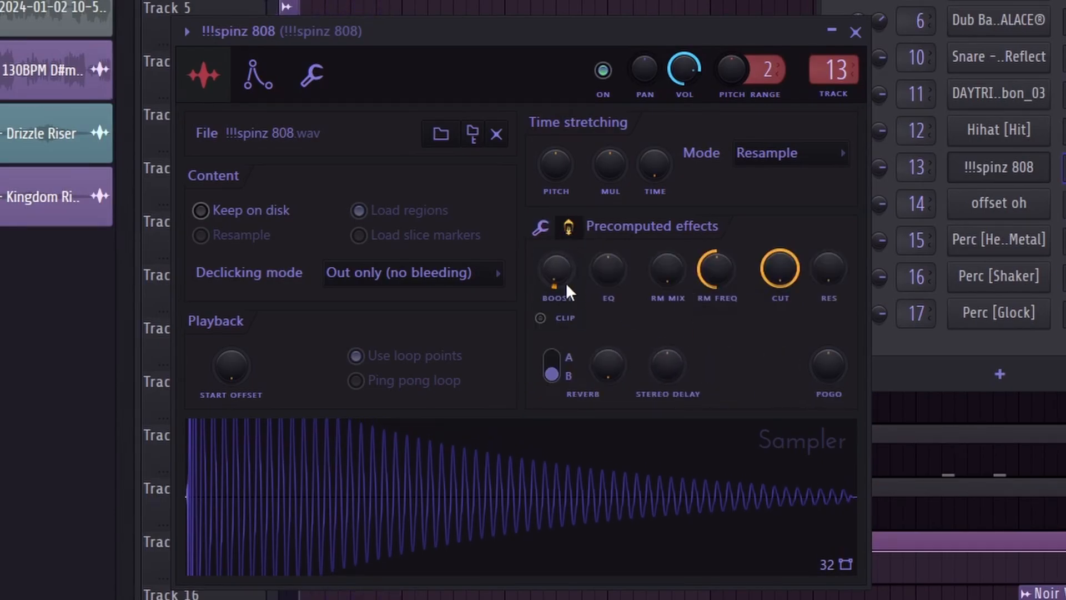
left_click_drag(569, 292, 569, 244)
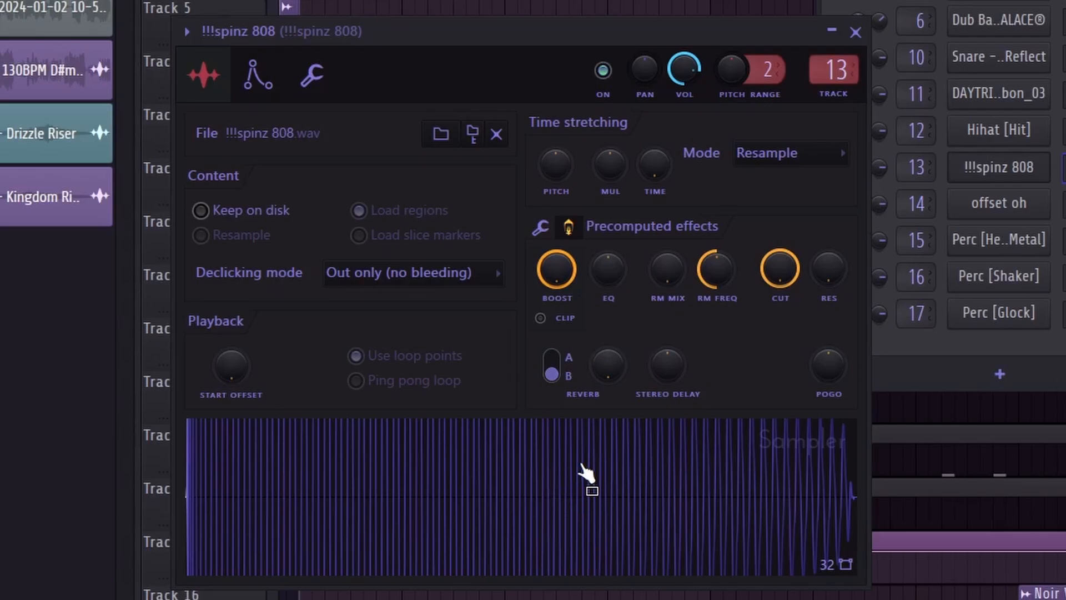
left_click_drag(557, 274, 557, 322)
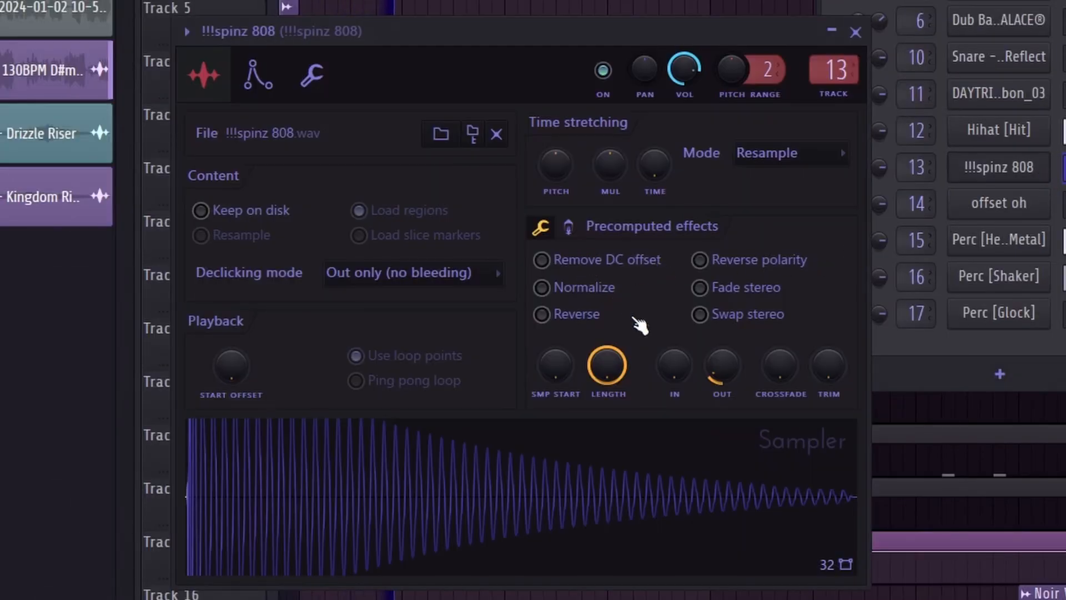
left_click(568, 227)
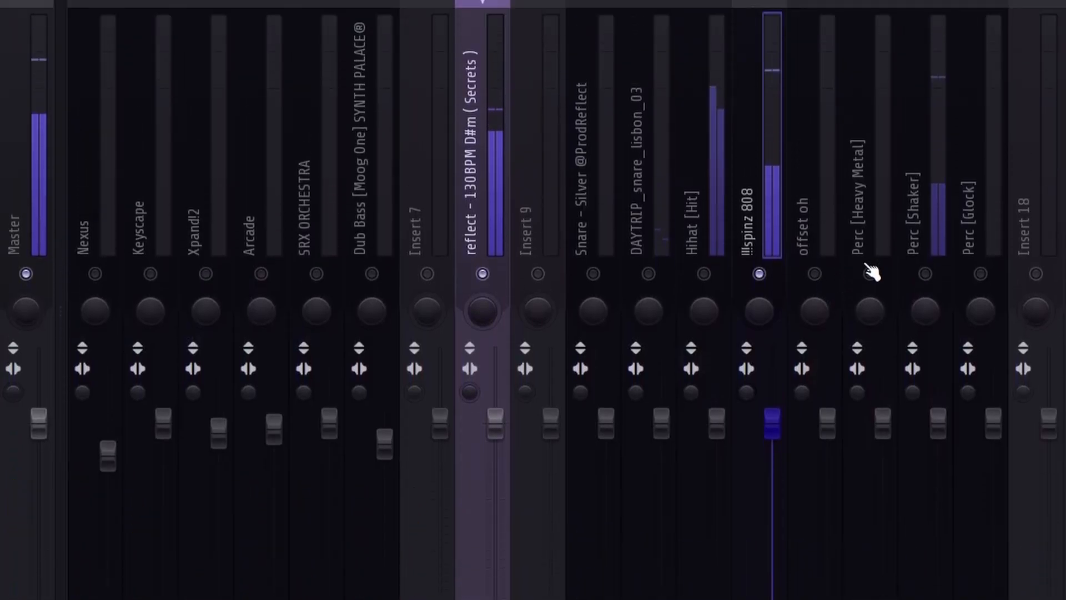
Raise the 808 fader slightly, and bring in offset oh and the Heavy Metal, Shaker and Glock percs at lowered levels.
key("space")
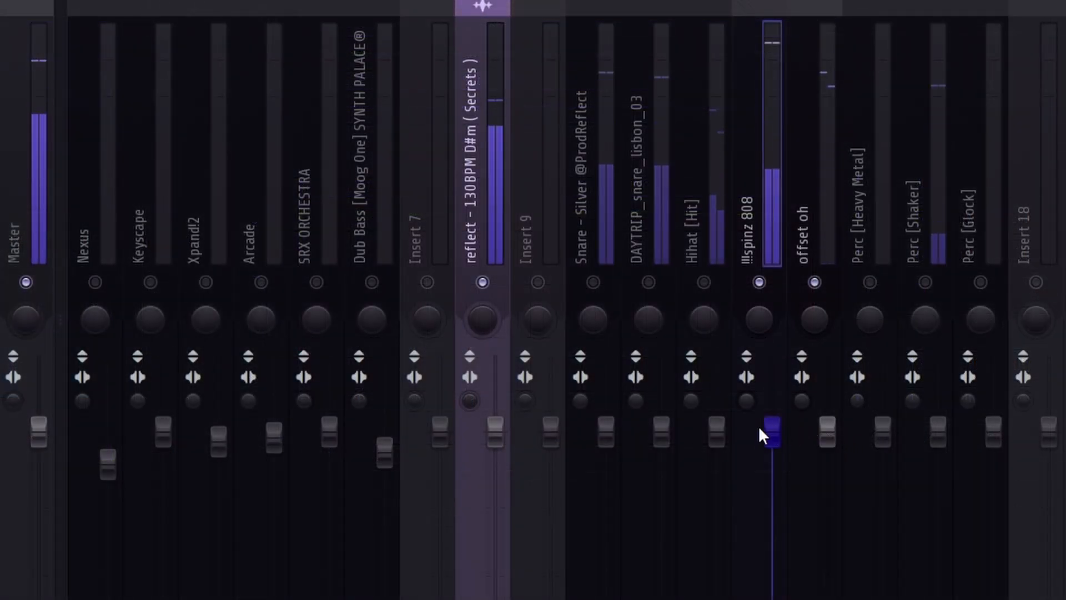
left_click_drag(828, 433, 827, 493)
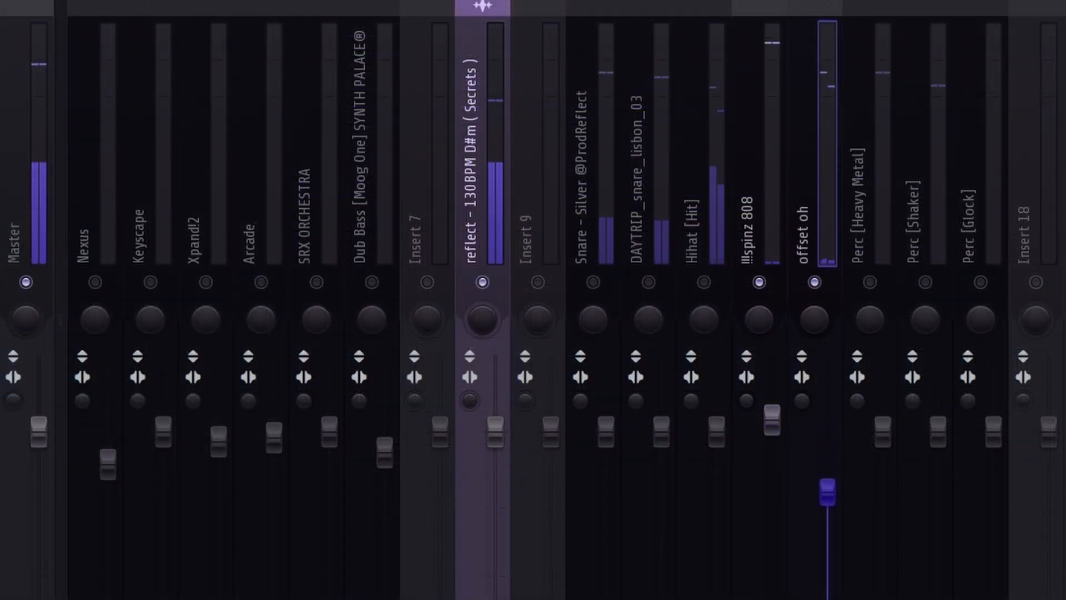
left_click(870, 282)
left_click_drag(885, 433, 938, 469)
left_click(925, 282)
left_click(981, 282)
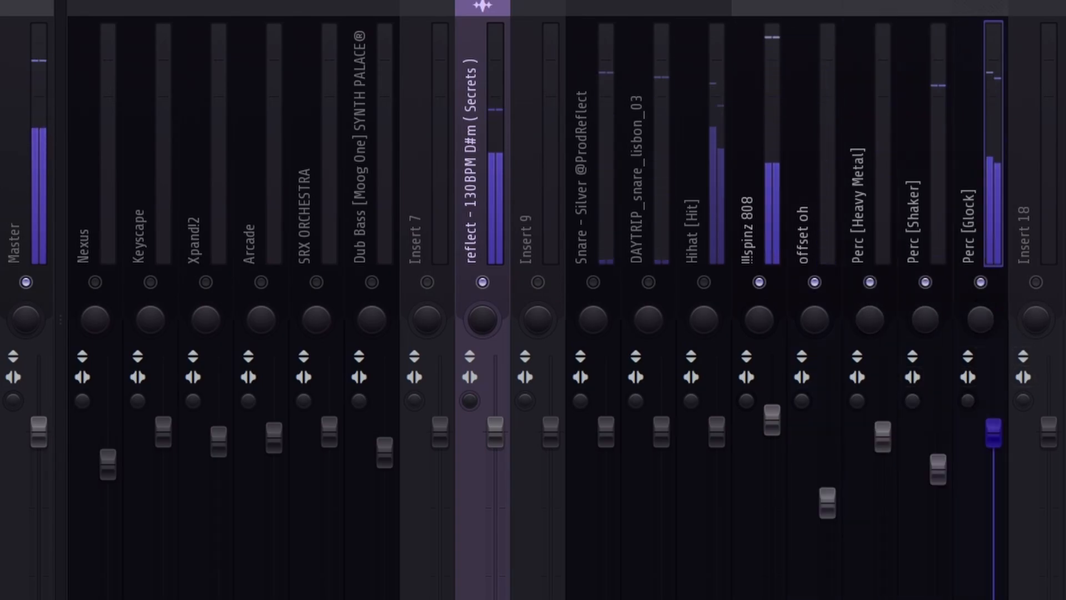
left_click_drag(993, 432, 994, 476)
left_click_drag(892, 447, 888, 464)
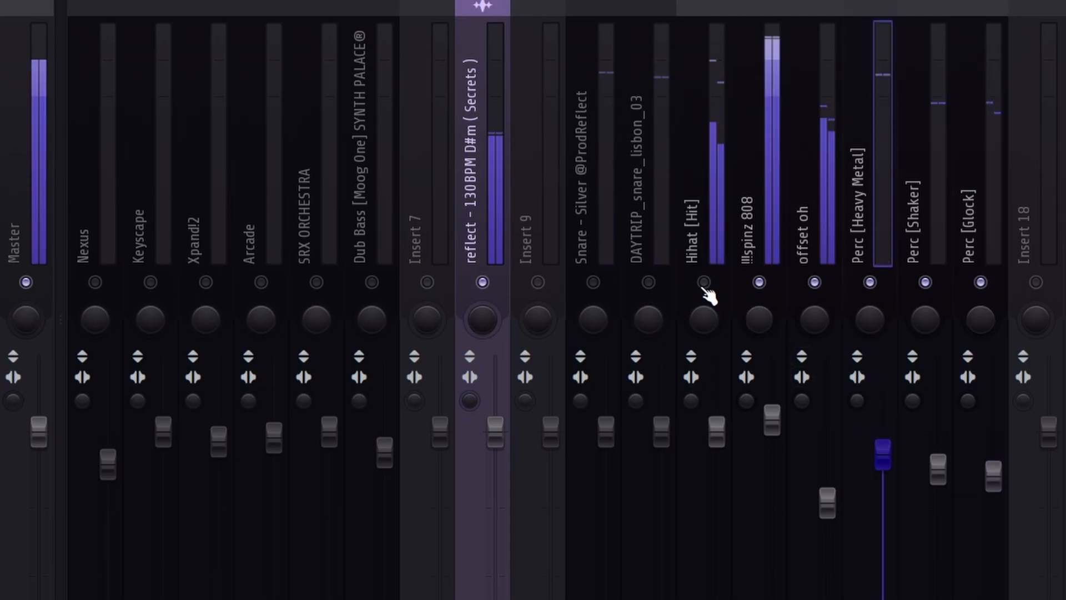
Bring in the hihat and both snares, raising Hihat [Hit] and the Silver snare and slightly lowering DAYTRIP_snare_lisbon_03.
left_click_drag(717, 430, 717, 404)
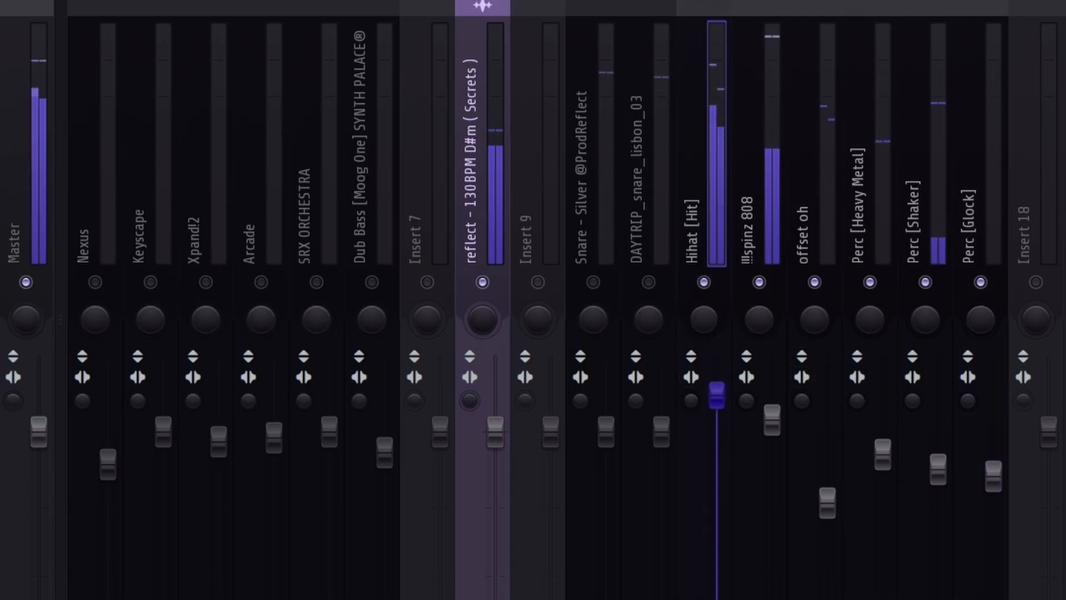
left_click_drag(662, 431, 607, 418)
left_click(607, 433)
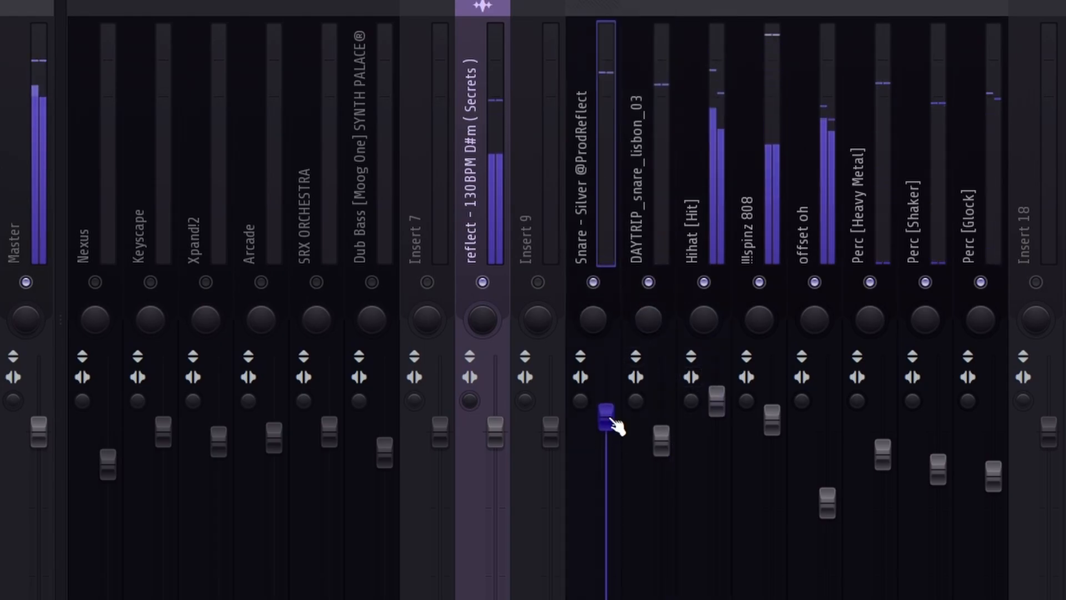
left_click(661, 439)
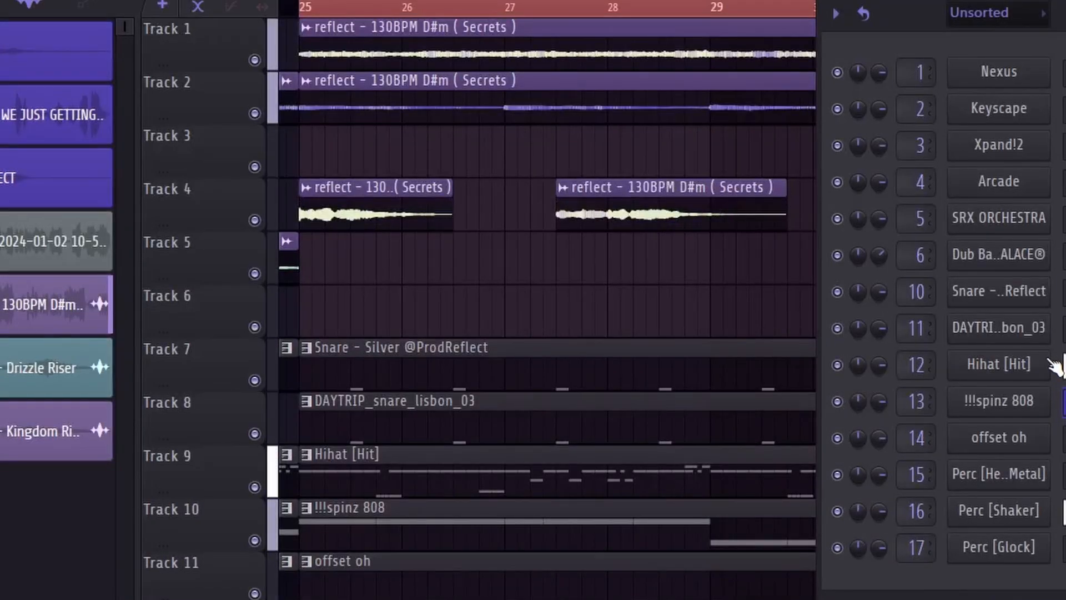
Review the snare, hihat and percussion track levels in the mixer.
key("F6")
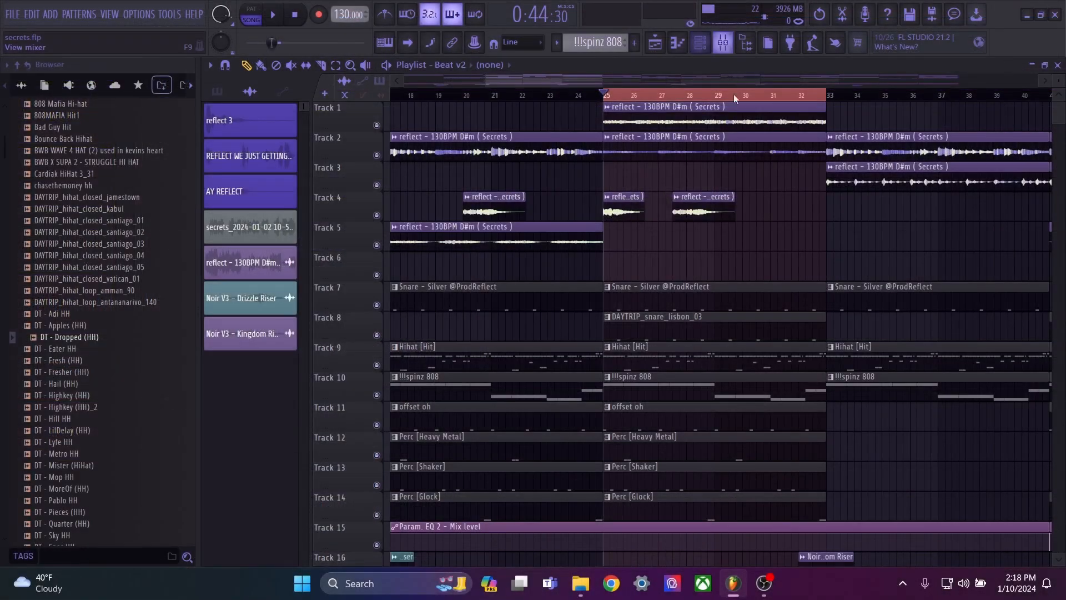
key("F9")
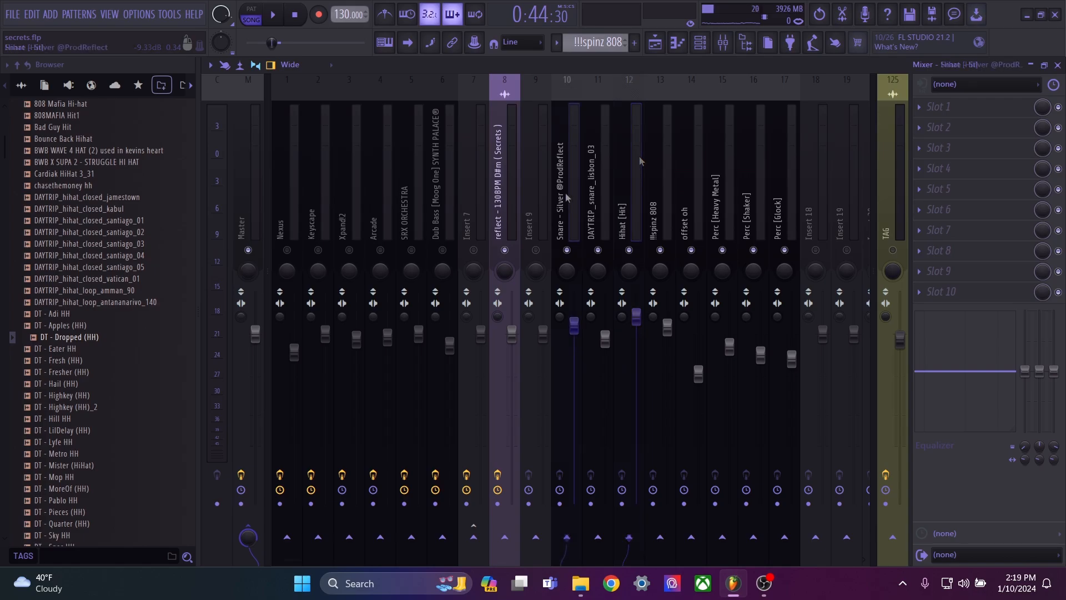
left_click(594, 201)
left_click(595, 201)
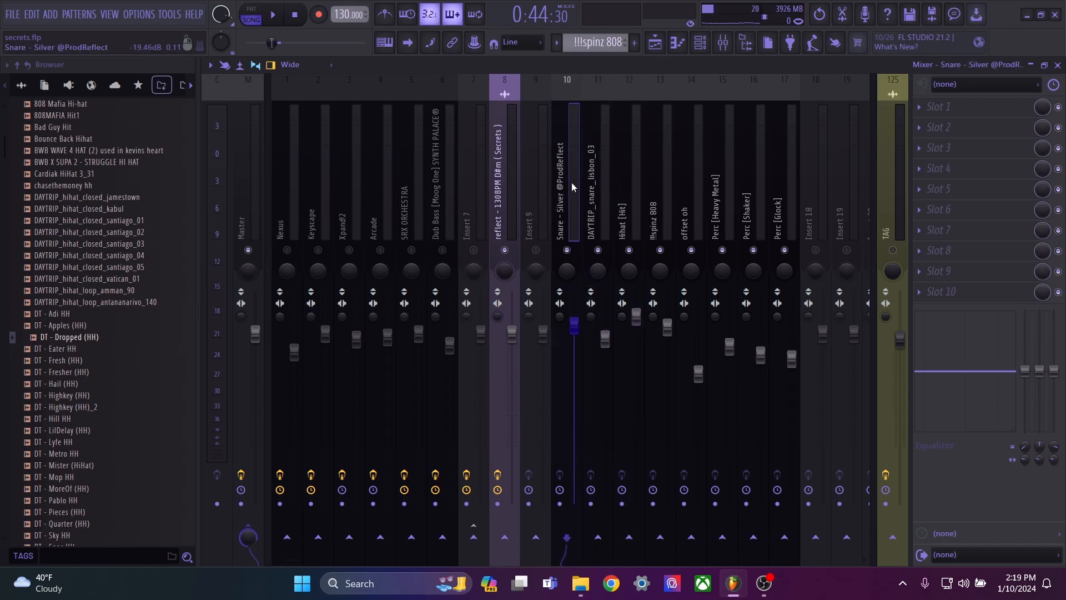
left_click_drag(717, 204, 770, 210)
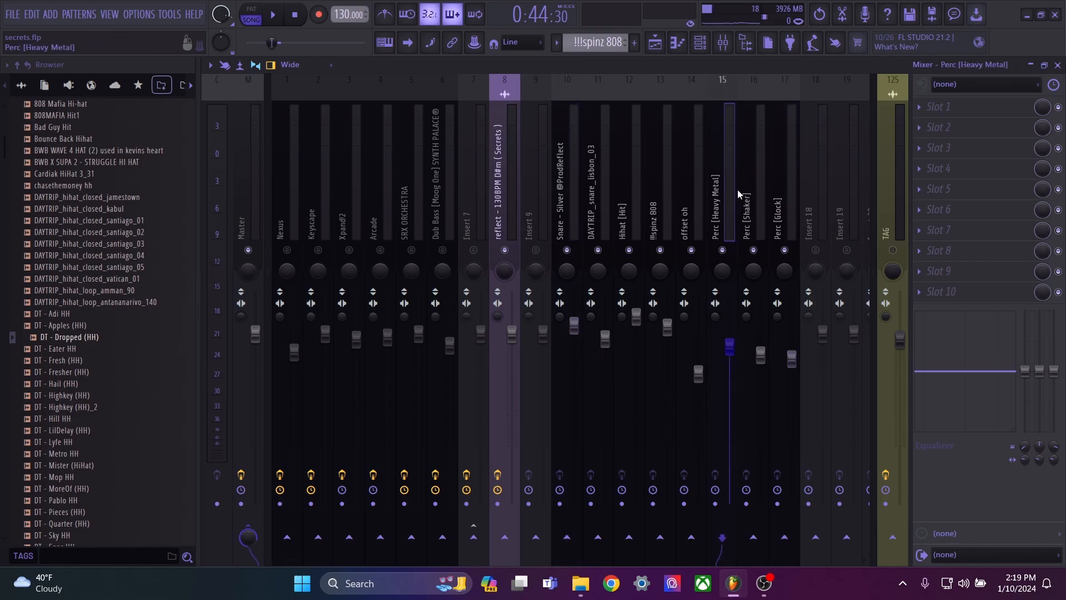
Inspect the Fruity parametric EQ 2 on the reflect melody track of the mixer.
left_click(250, 147)
left_click(962, 292)
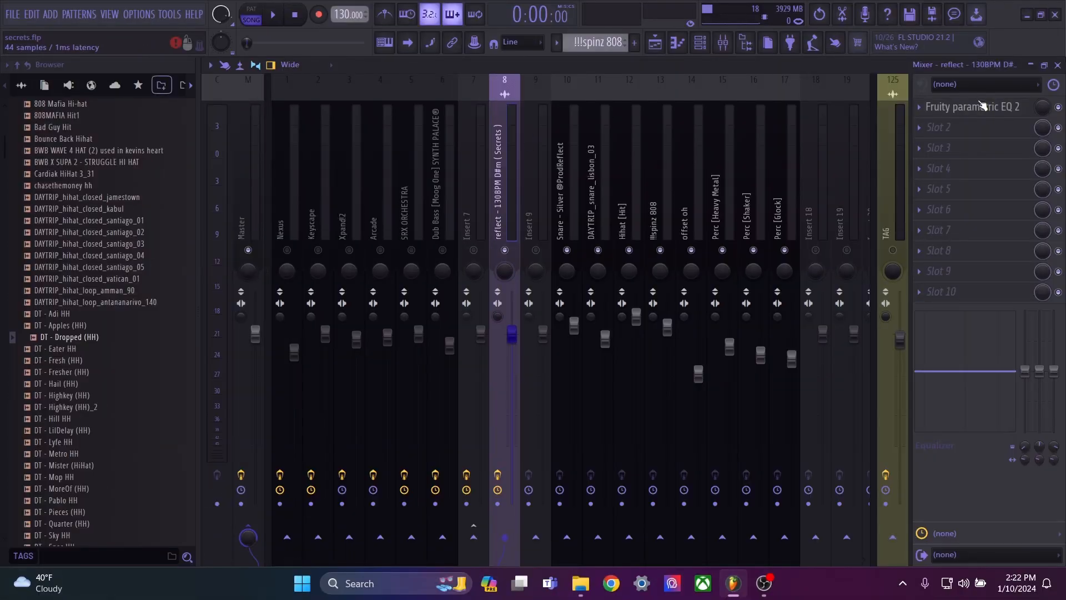
left_click(983, 106)
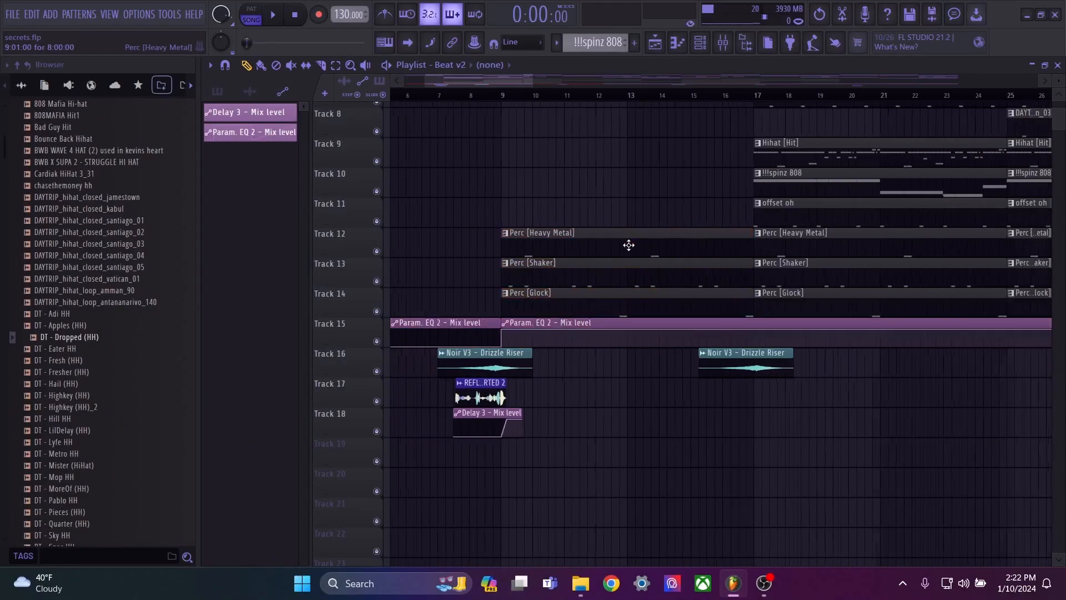
Play the section from bar 9 with the 808 on Track 10, comparing different Param. EQ 2 mix level automation on the melody.
scroll(630, 242, "up", 3)
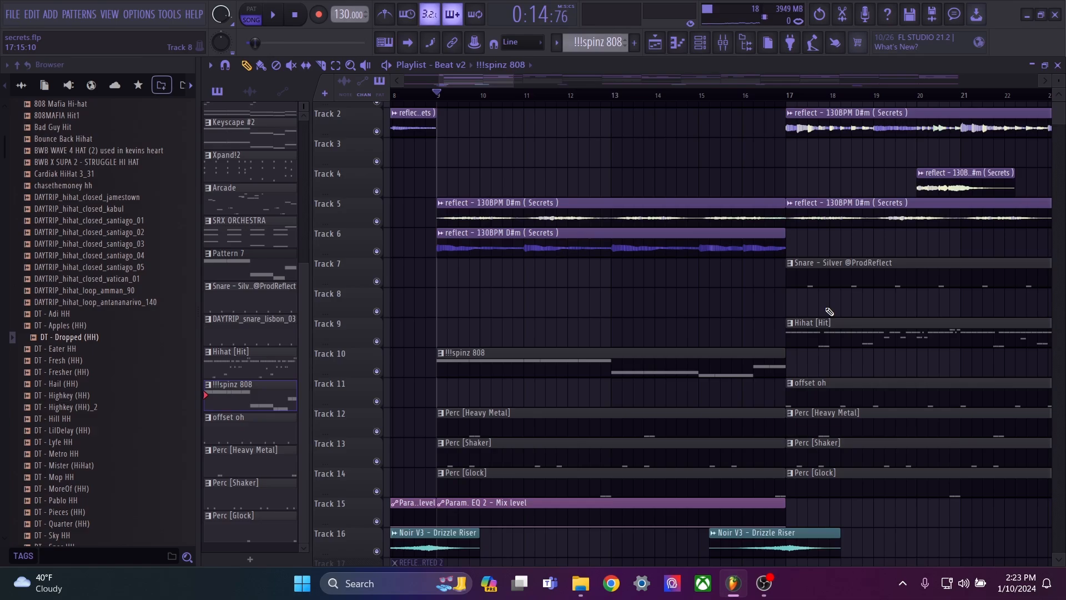
key("space")
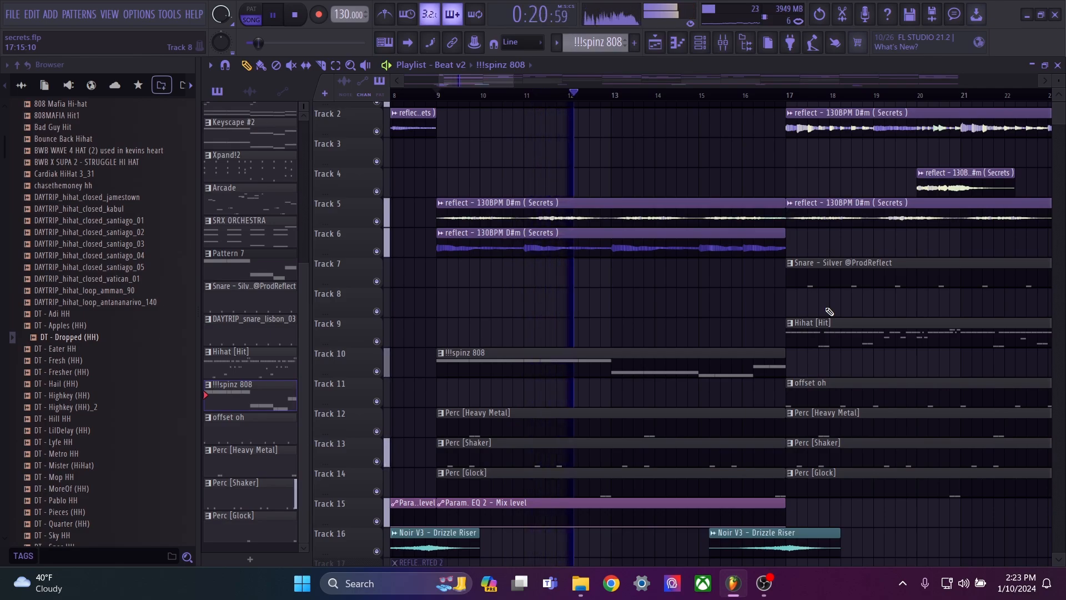
key("space")
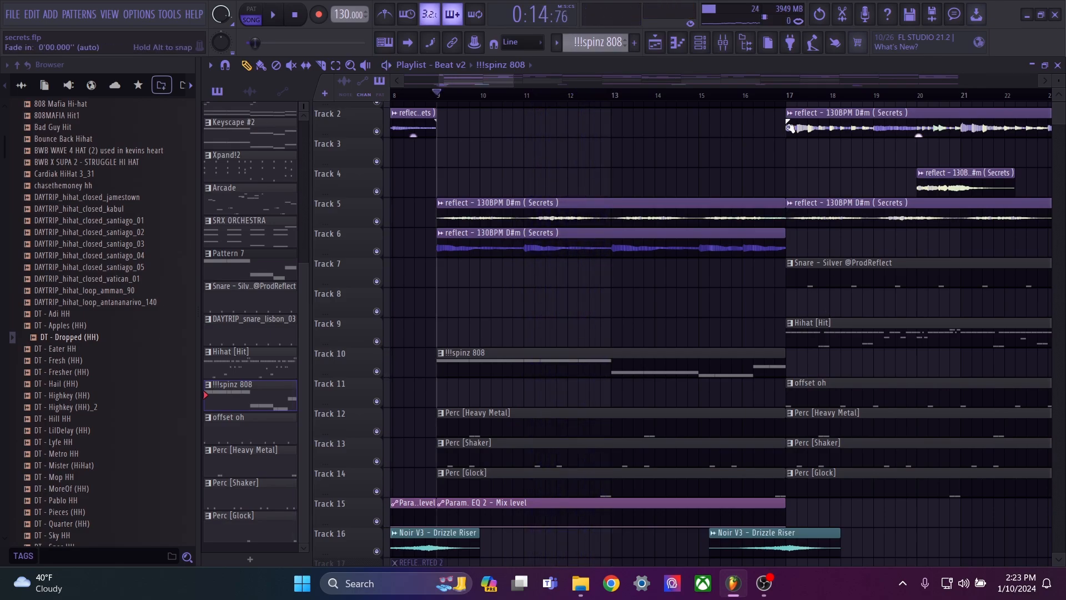
key("space")
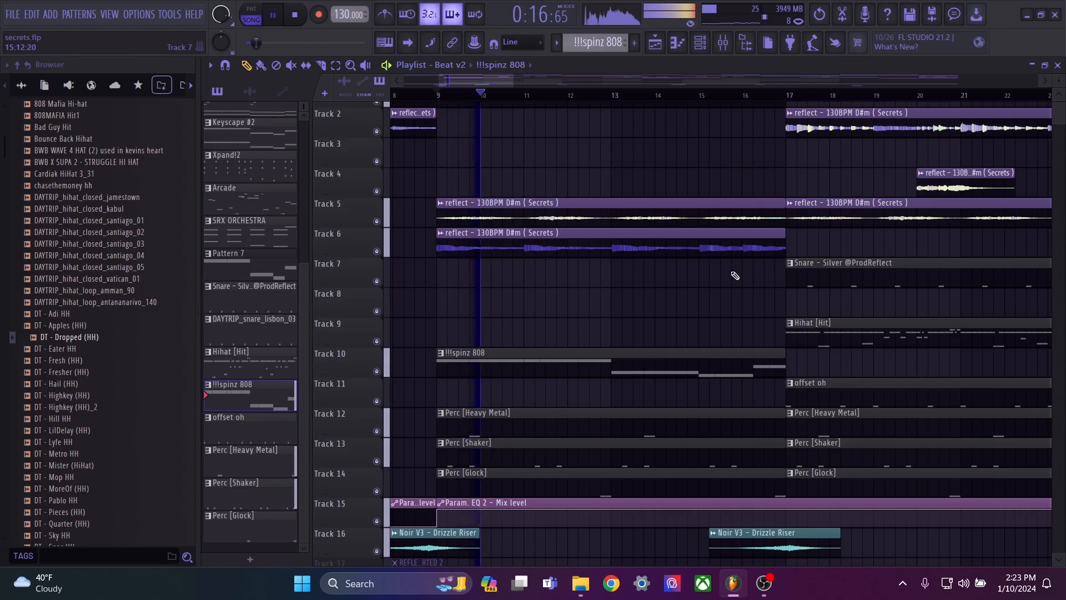